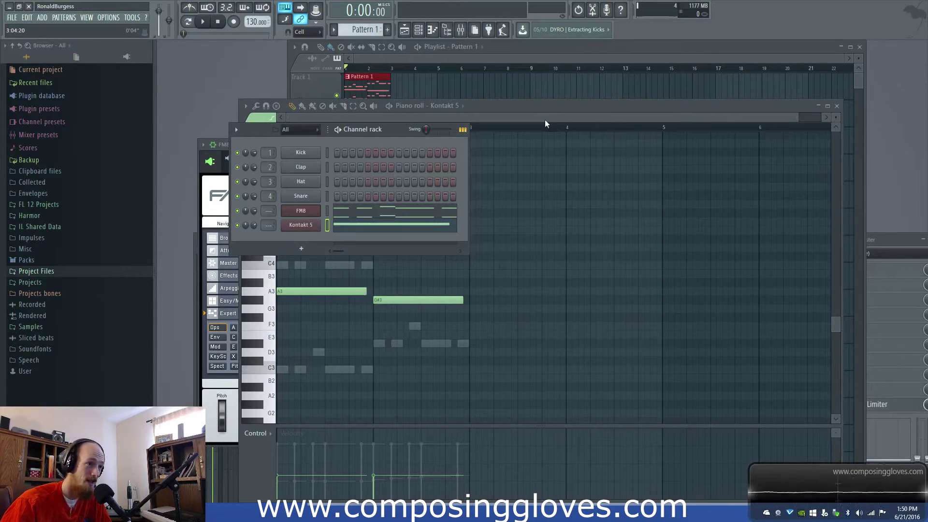
{"action": "left_click", "coordinate": [482, 59]}
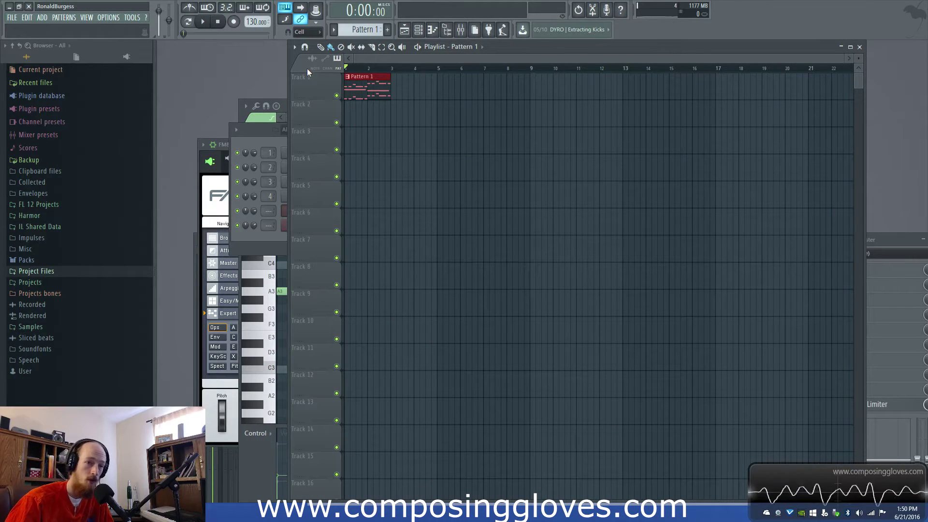
{"action": "key", "text": "F6"}
{"action": "left_click", "coordinate": [216, 200]}
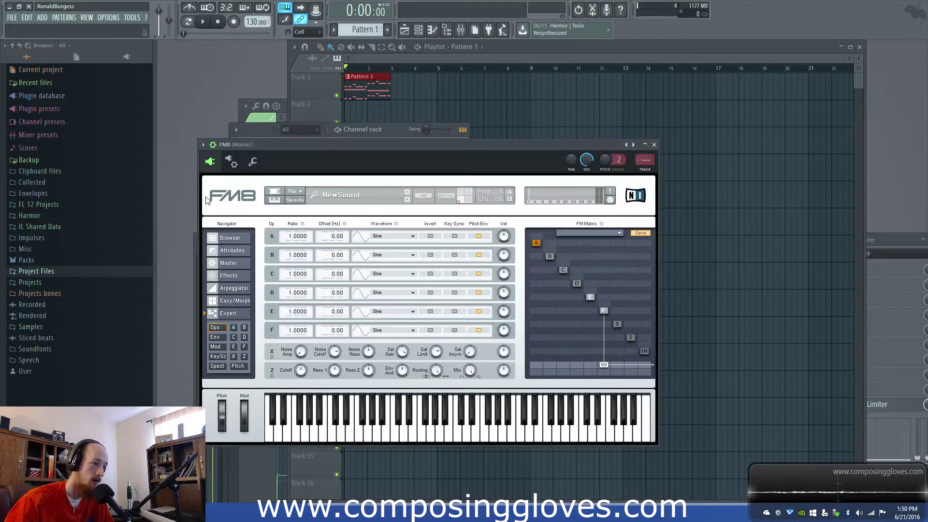
{"action": "left_click", "coordinate": [402, 68]}
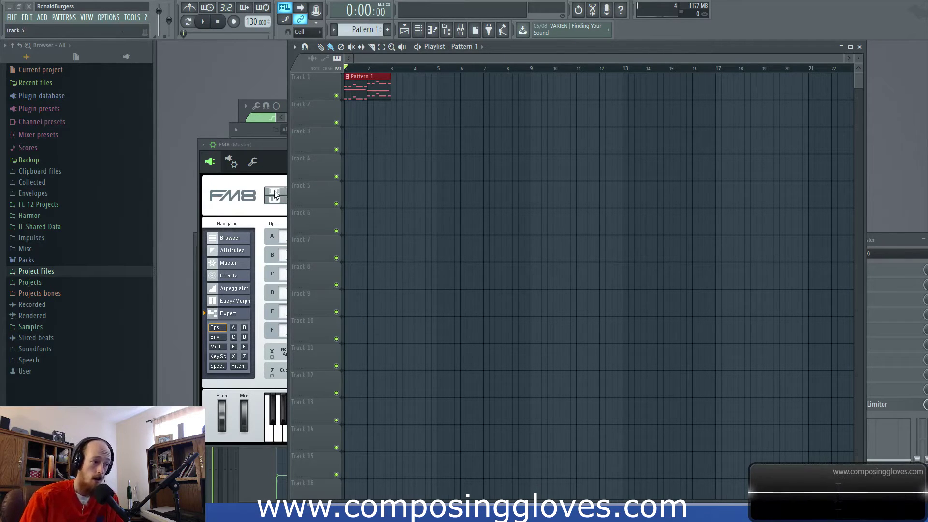
{"action": "left_click", "coordinate": [269, 147]}
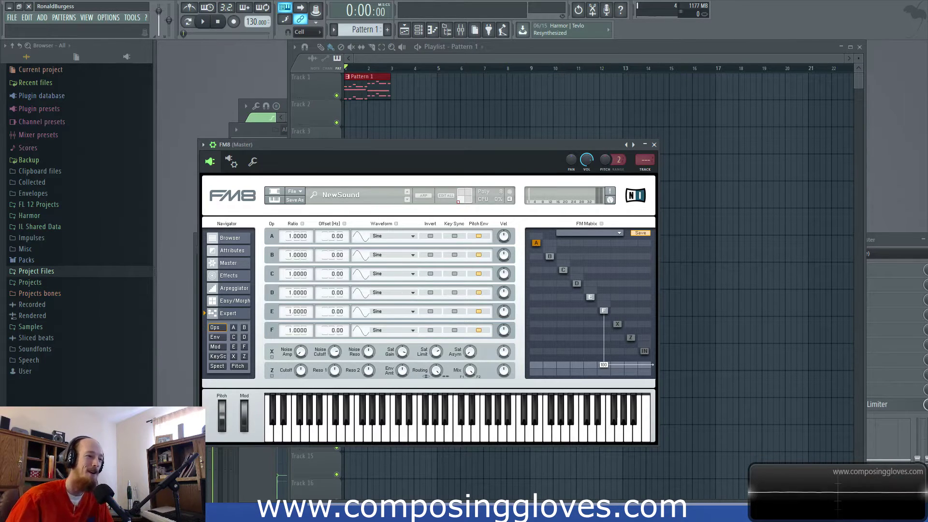
{"action": "left_click", "coordinate": [429, 61]}
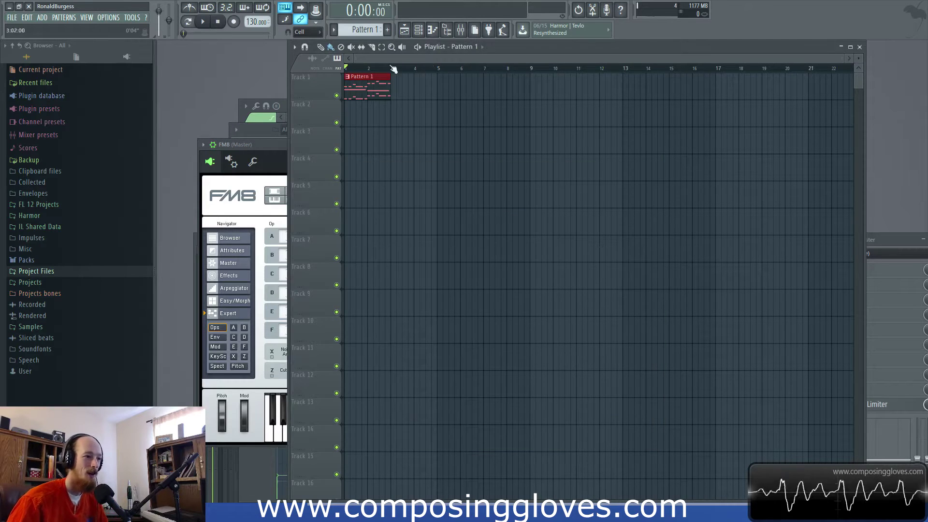
- Examine the notes of the FM8 and Kontakt 5 channels in Pattern 1 and the instrument loaded in Kontakt
{"action": "key", "text": "F6"}
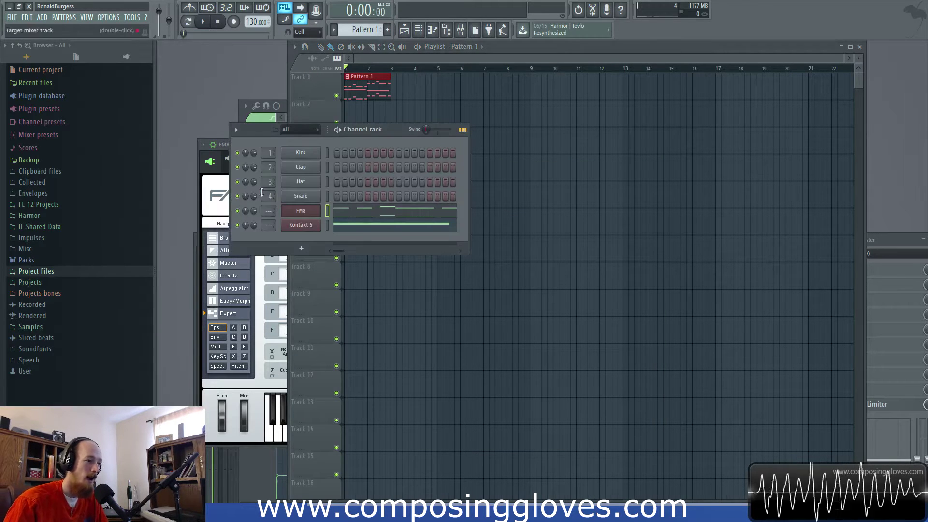
{"action": "left_click", "coordinate": [359, 211]}
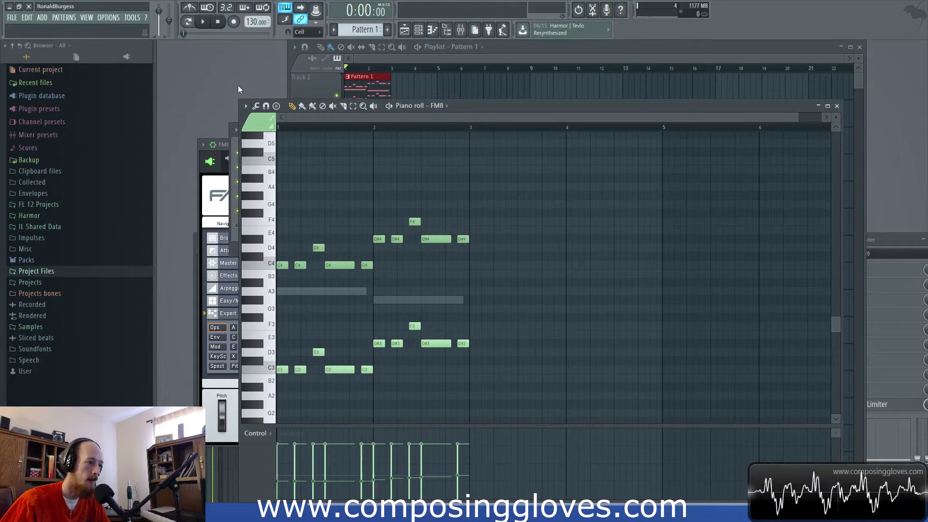
{"action": "key", "text": "F6"}
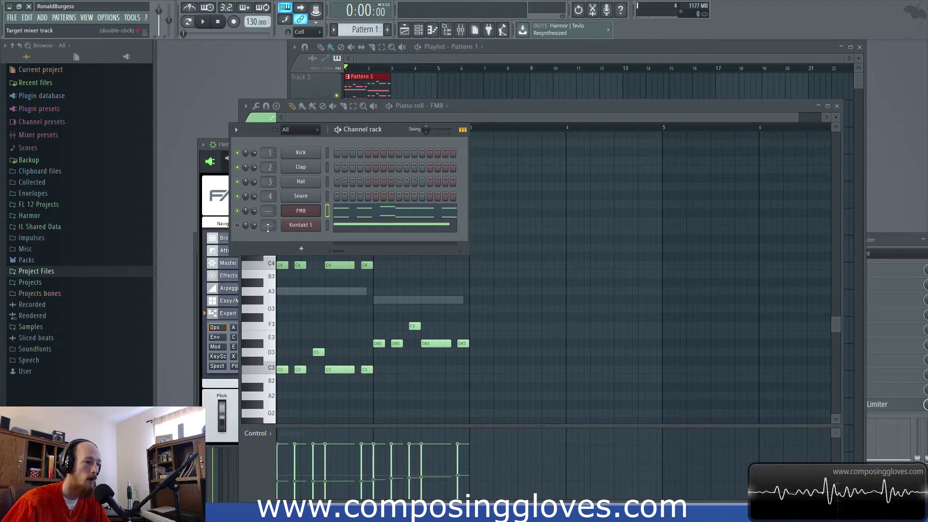
{"action": "left_click", "coordinate": [300, 230]}
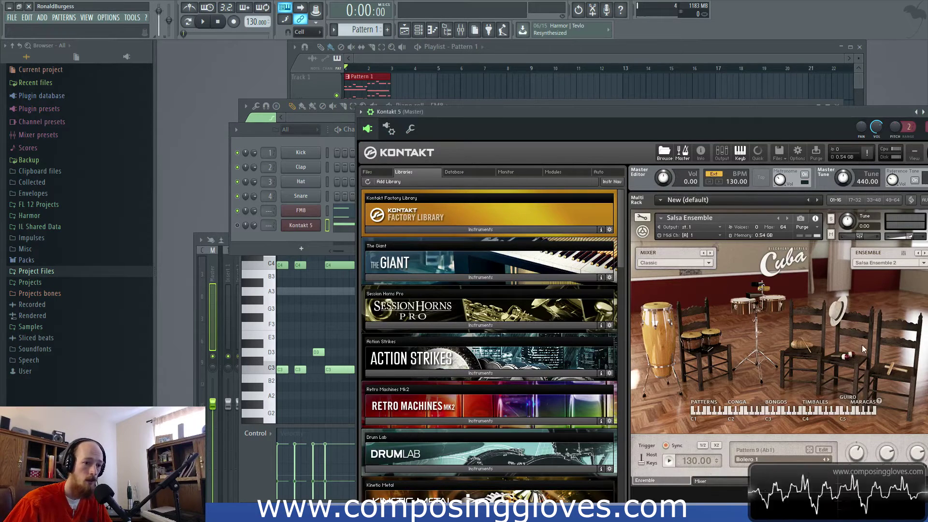
{"action": "left_click", "coordinate": [292, 234]}
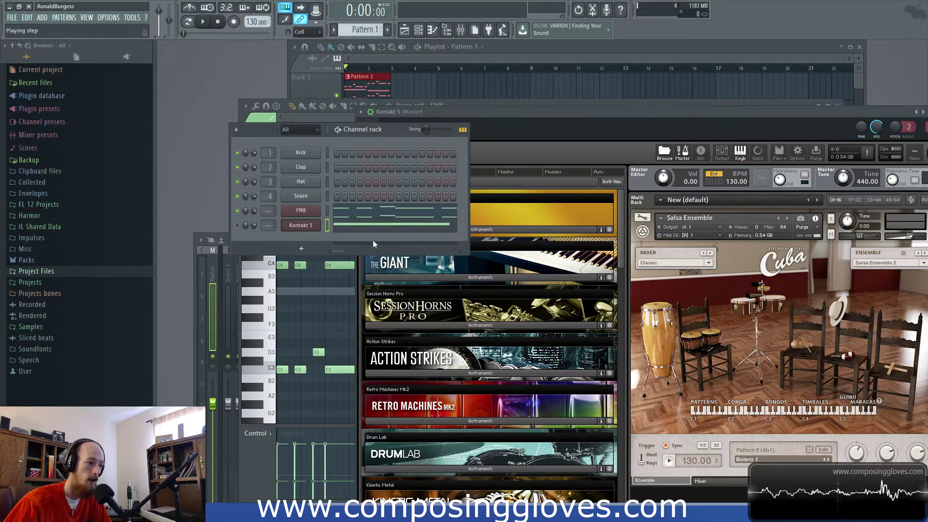
{"action": "left_click", "coordinate": [384, 59]}
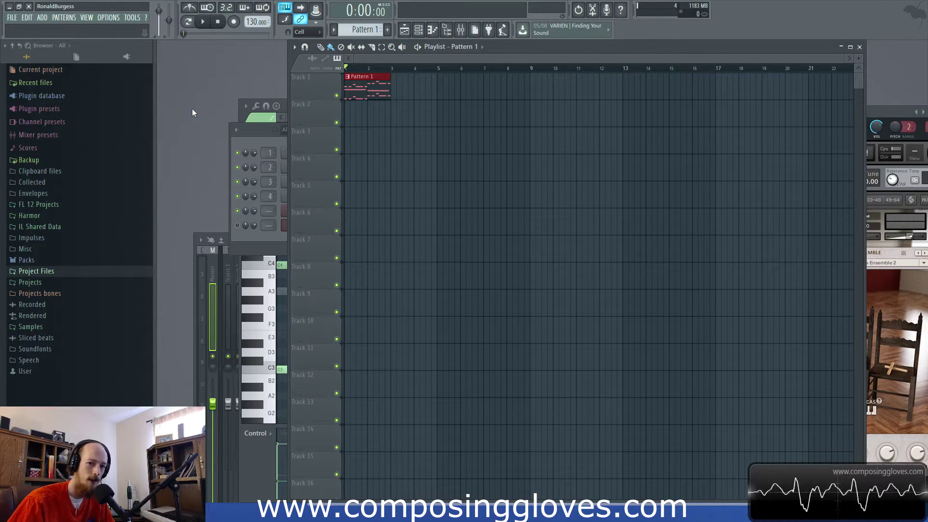
{"action": "key", "text": "F6"}
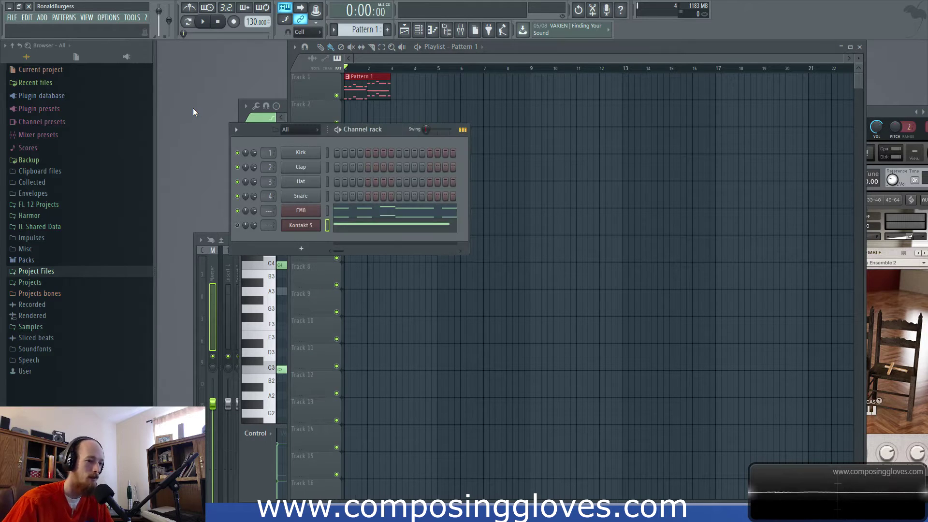
{"action": "left_click", "coordinate": [366, 231]}
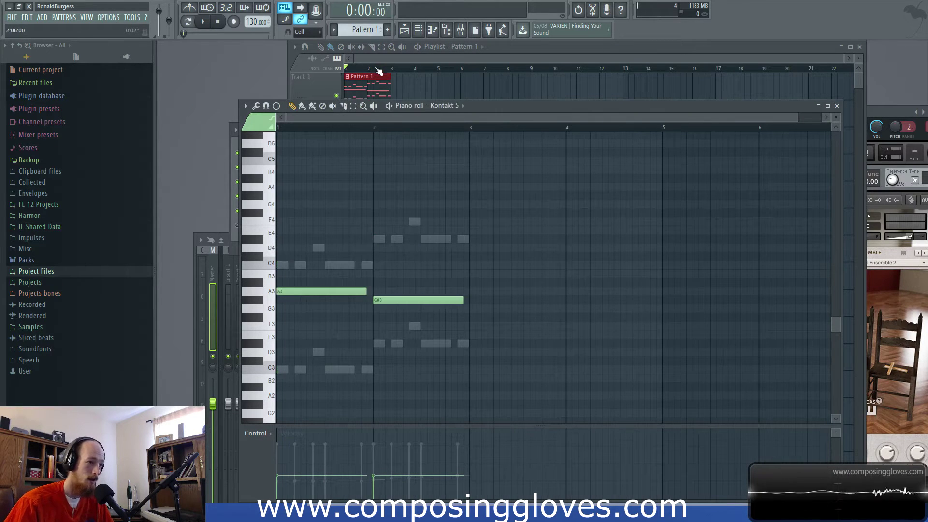
- Start pattern playback and delete the upper-octave notes, C4 to F4, from the FM8 channel's pattern
{"action": "left_click", "coordinate": [203, 21]}
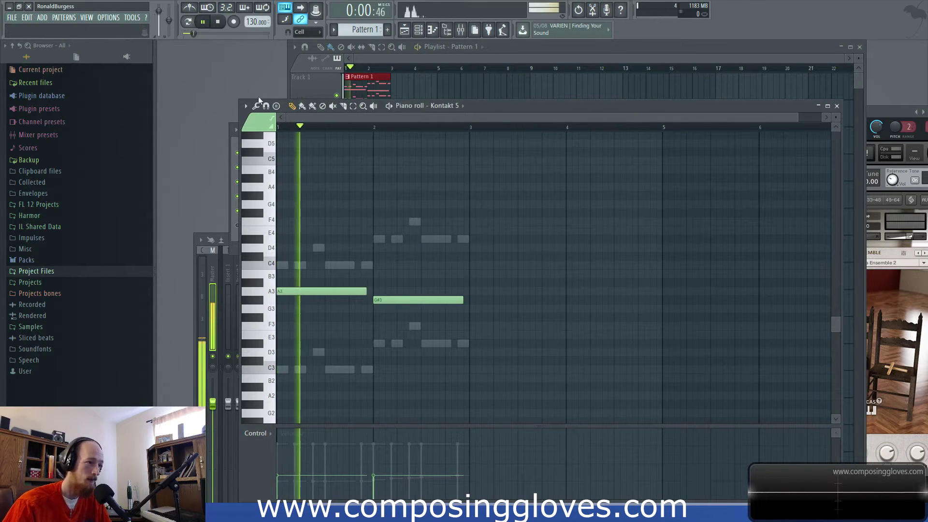
{"action": "key", "text": "F6"}
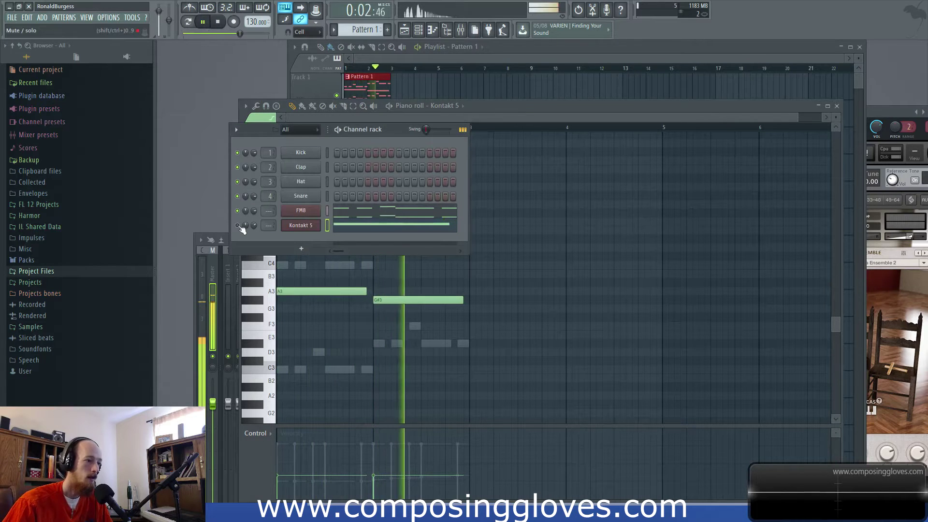
{"action": "left_click", "coordinate": [364, 210]}
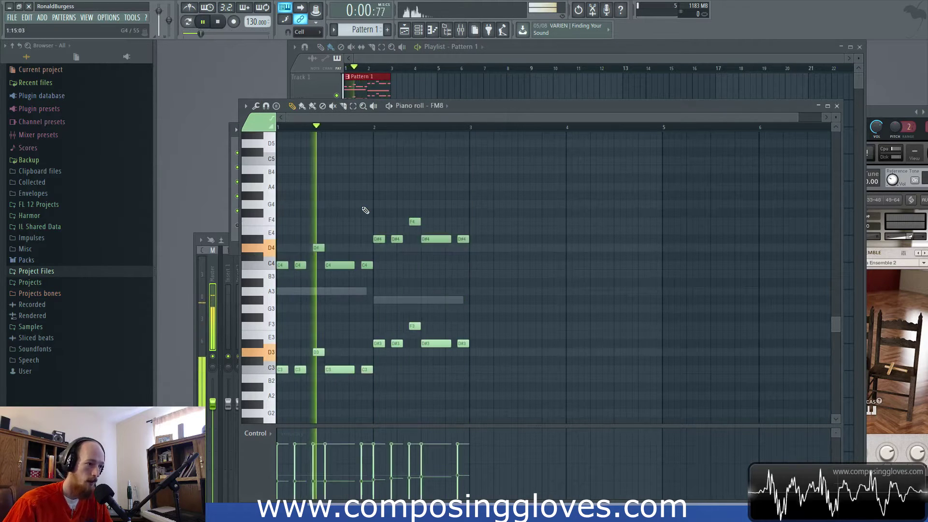
{"action": "left_click_drag", "start_coordinate": [266, 204], "coordinate": [271, 265]}
{"action": "key", "text": "Delete"}
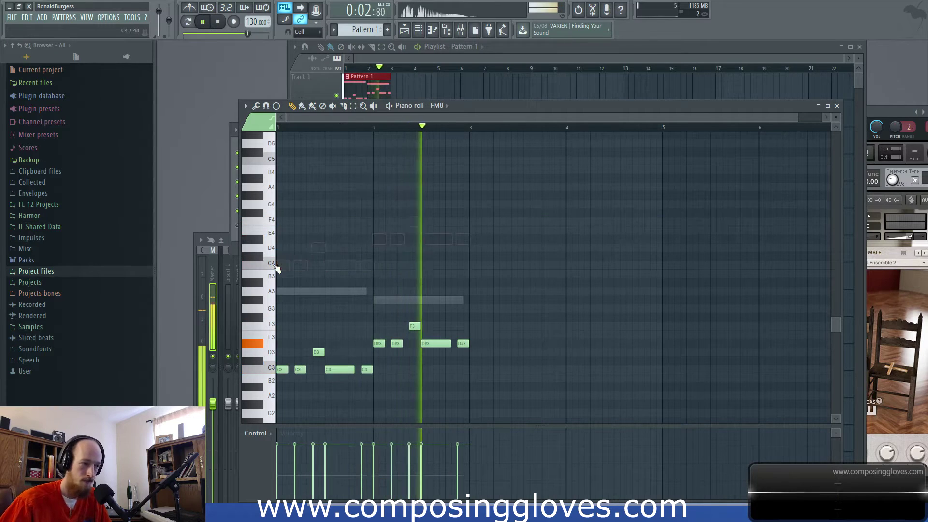
- Lower the first long note of the Kontakt 5 pattern to F#3 and the second to F3
{"action": "key", "text": "F6"}
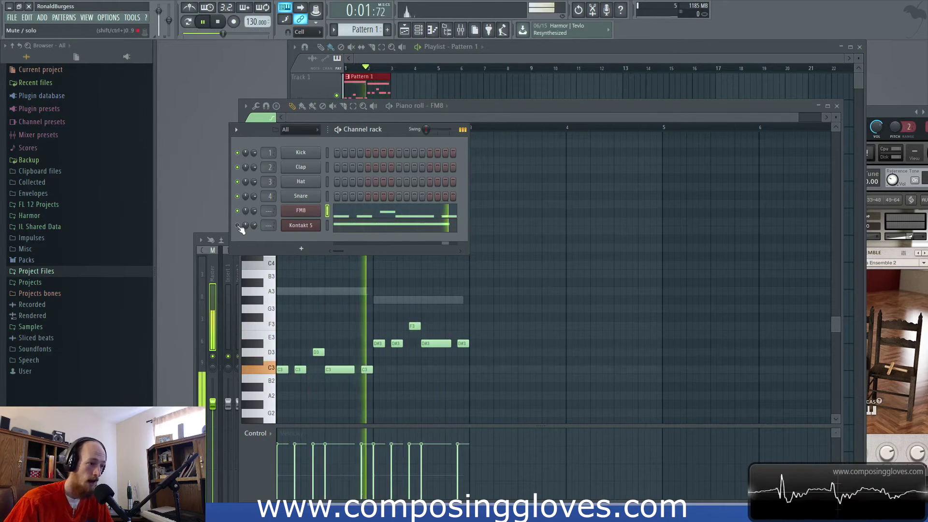
{"action": "left_click", "coordinate": [352, 225]}
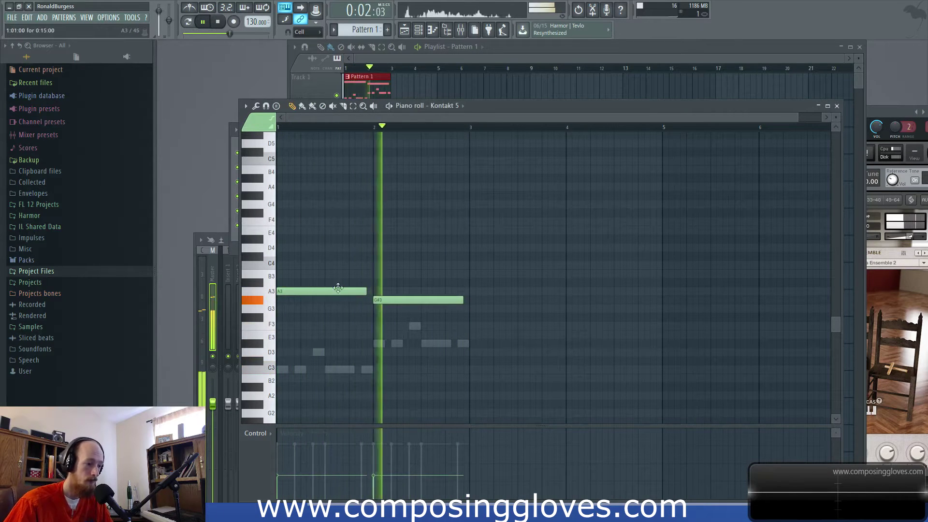
{"action": "left_click_drag", "start_coordinate": [311, 290], "coordinate": [312, 316]}
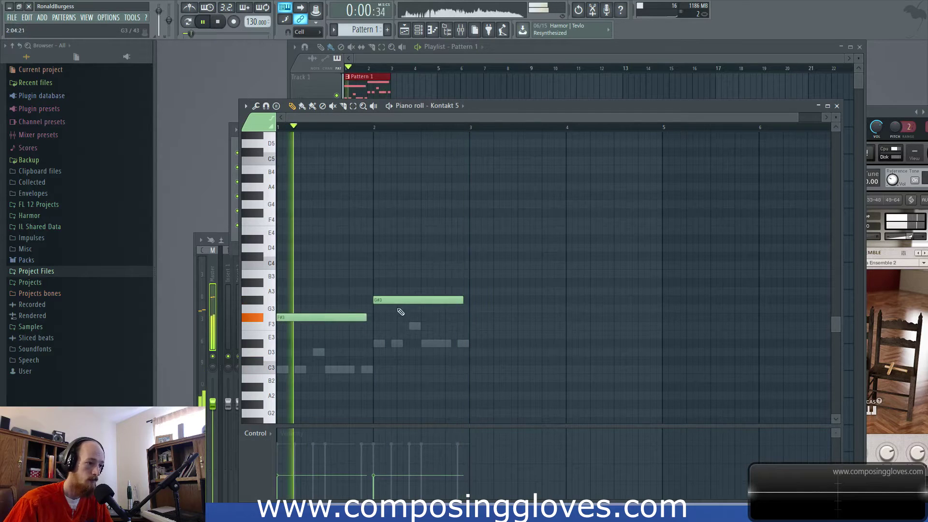
{"action": "left_click_drag", "start_coordinate": [399, 300], "coordinate": [398, 327]}
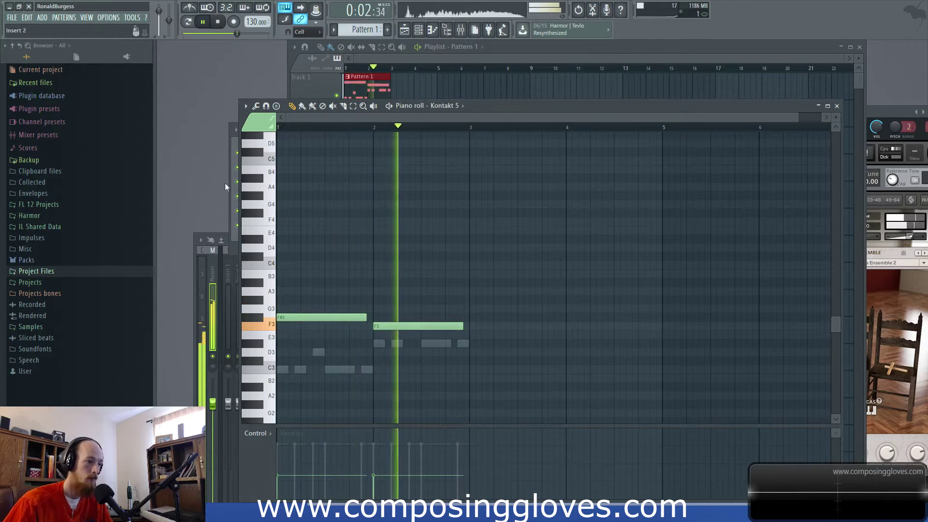
- Try the first long Kontakt 5 note at E3 and the second at G3
{"action": "key", "text": "F6"}
{"action": "left_click_drag", "start_coordinate": [323, 318], "coordinate": [324, 339]}
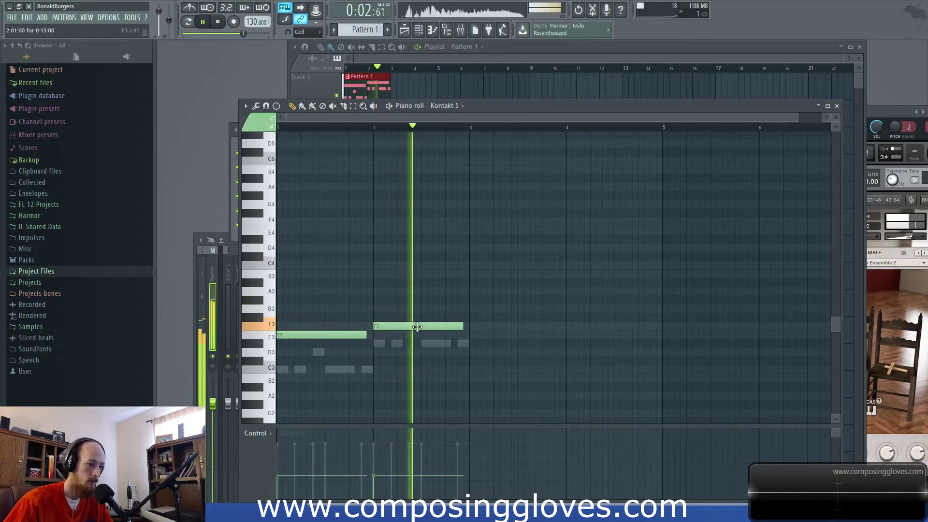
{"action": "left_click_drag", "start_coordinate": [417, 326], "coordinate": [417, 308]}
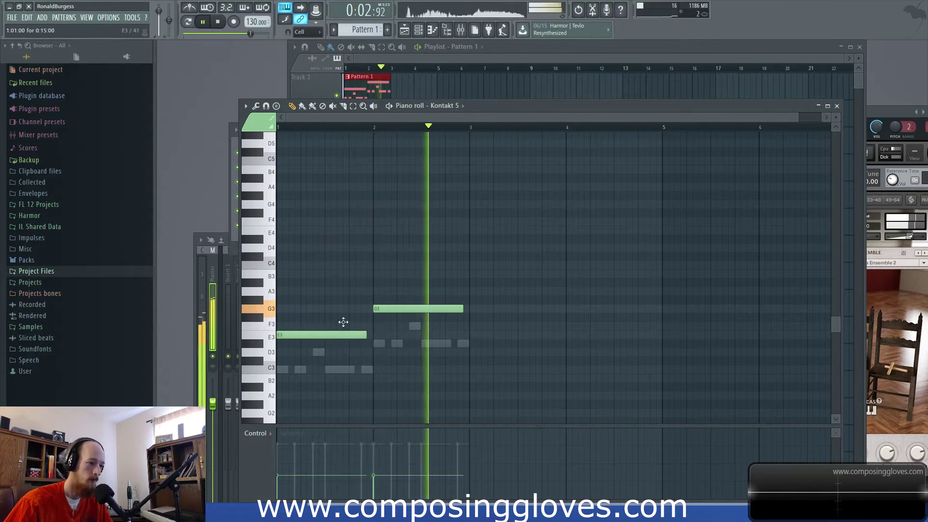
- Move the first long Kontakt 5 note to F#3 and the second to D#3, and stop playback
{"action": "left_click_drag", "start_coordinate": [344, 334], "coordinate": [344, 317]}
{"action": "left_click_drag", "start_coordinate": [402, 309], "coordinate": [401, 343]}
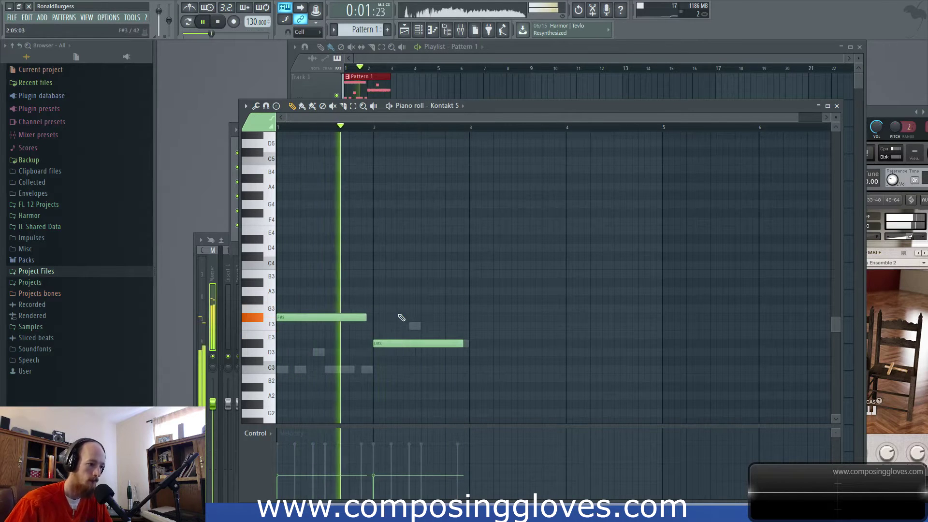
{"action": "key", "text": "space"}
{"action": "key", "text": "F6"}
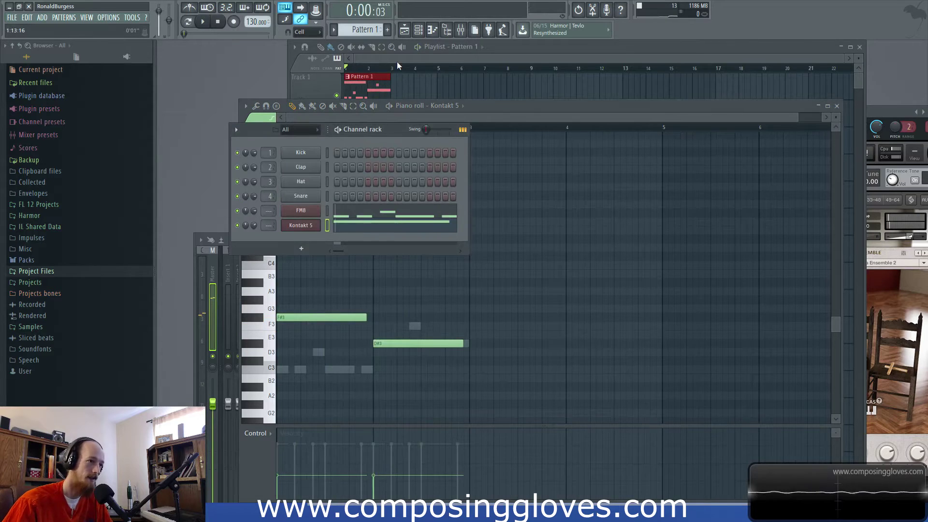
- Open the FM8 synth from the channel rack and place its window beside the rack's channel names
{"action": "key", "text": "F5"}
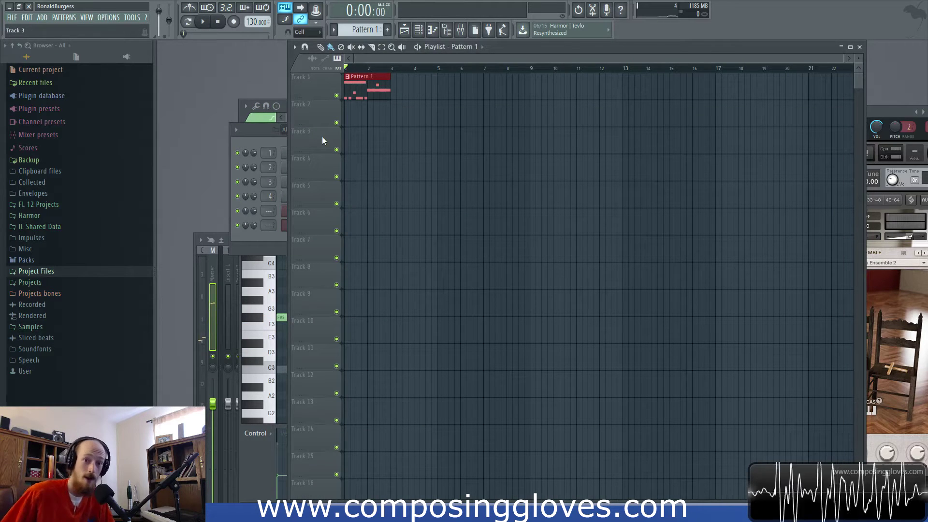
{"action": "left_click", "coordinate": [253, 128]}
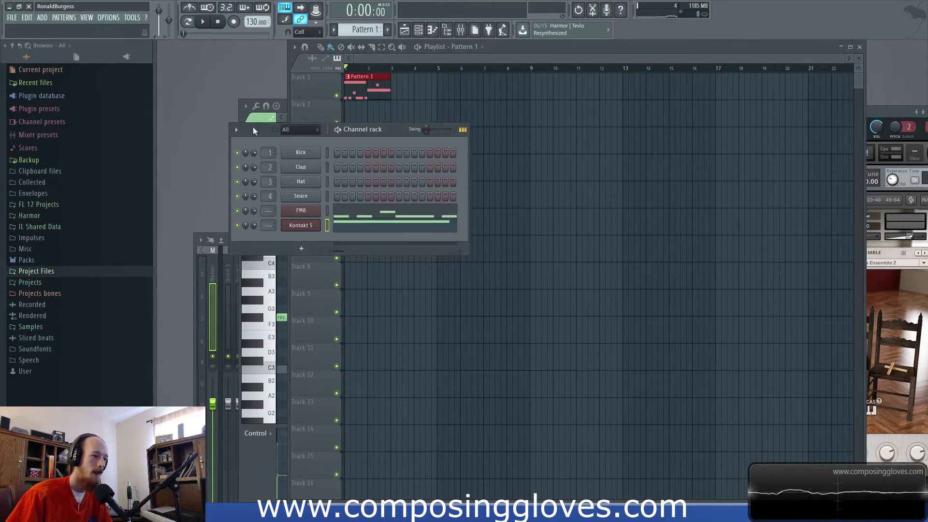
{"action": "left_click", "coordinate": [289, 214]}
{"action": "left_click_drag", "start_coordinate": [389, 145], "coordinate": [419, 115]}
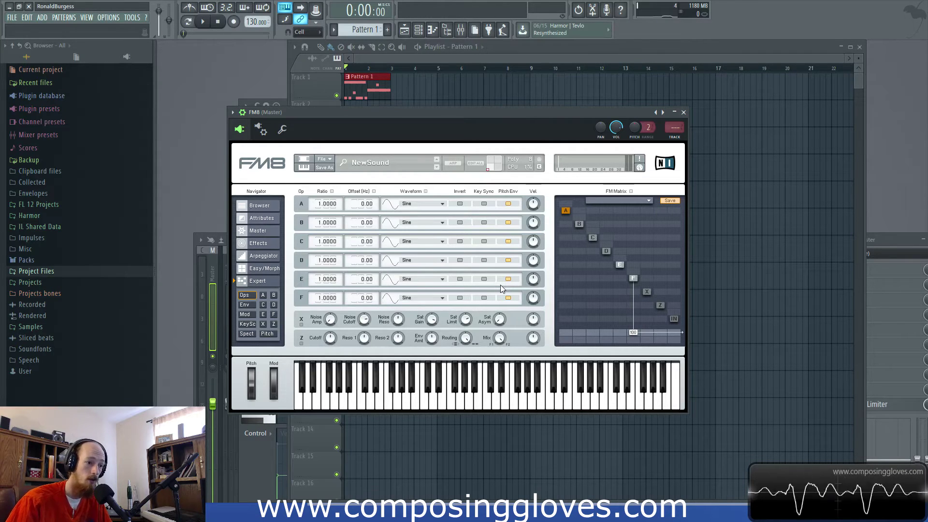
{"action": "key", "text": "F6"}
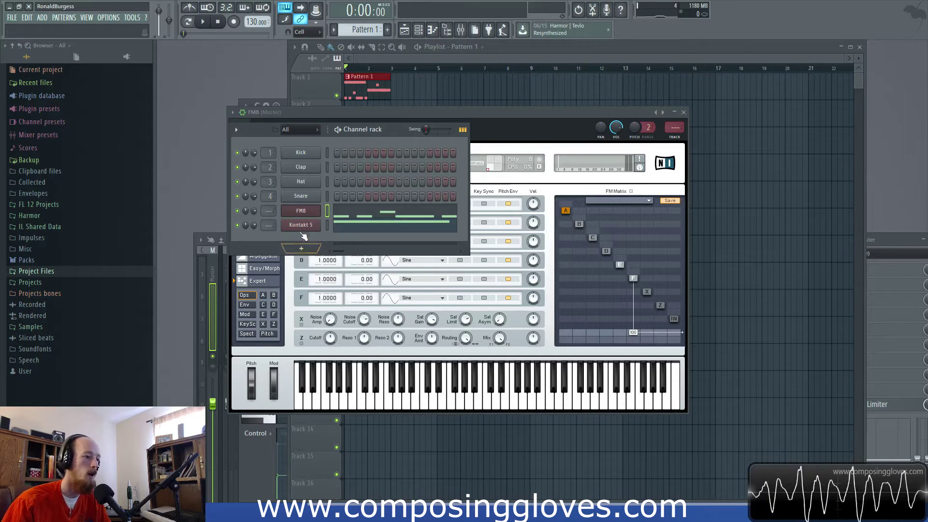
{"action": "left_click_drag", "start_coordinate": [505, 124], "coordinate": [665, 97]}
{"action": "left_click_drag", "start_coordinate": [525, 96], "coordinate": [532, 91]}
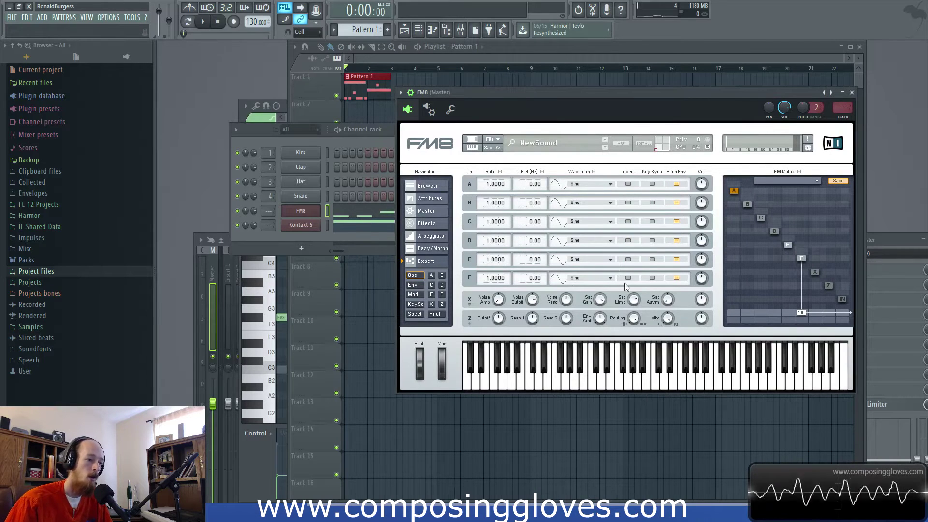
- Examine operator F's settings in FM8 against the overview of all operators
{"action": "left_click", "coordinate": [801, 259]}
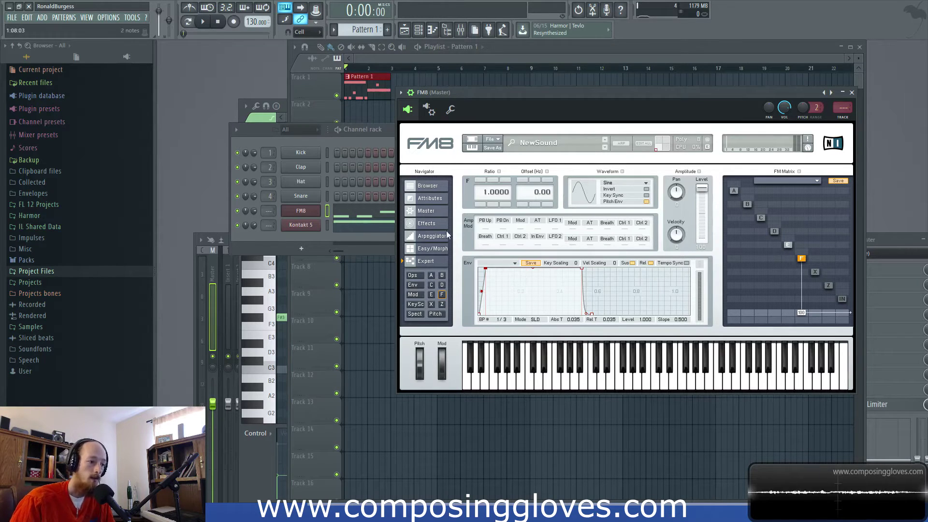
{"action": "left_click", "coordinate": [422, 296]}
{"action": "left_click", "coordinate": [419, 279]}
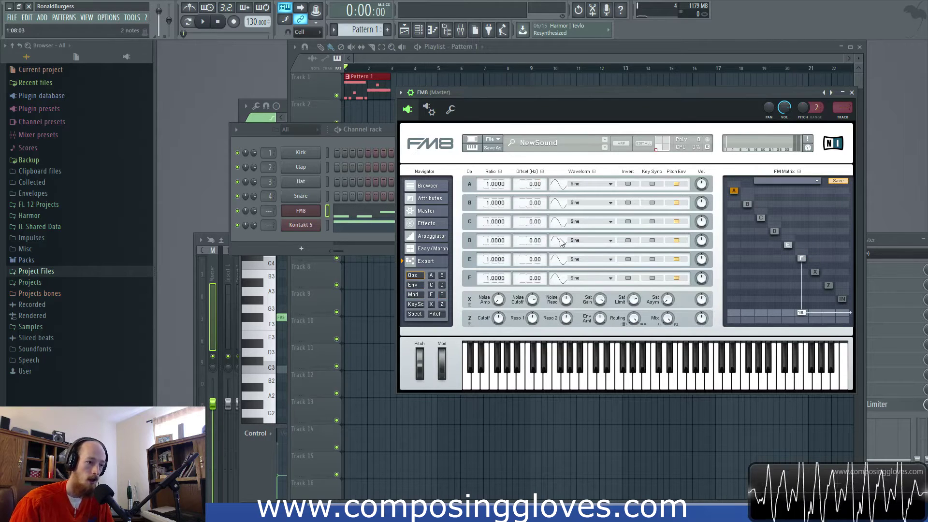
{"action": "left_click", "coordinate": [801, 258]}
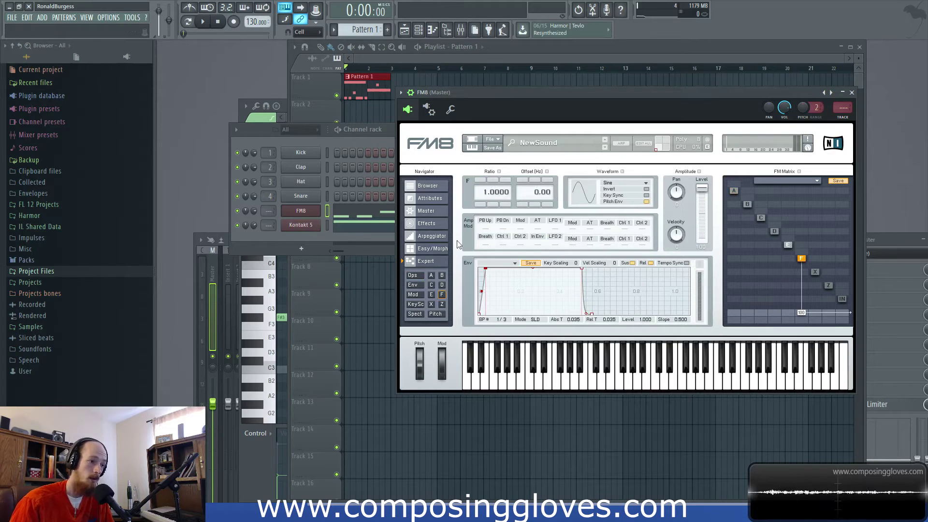
- Duplicate all the notes of the FM8 pattern one octave higher, starting at C4
{"action": "left_click", "coordinate": [360, 215]}
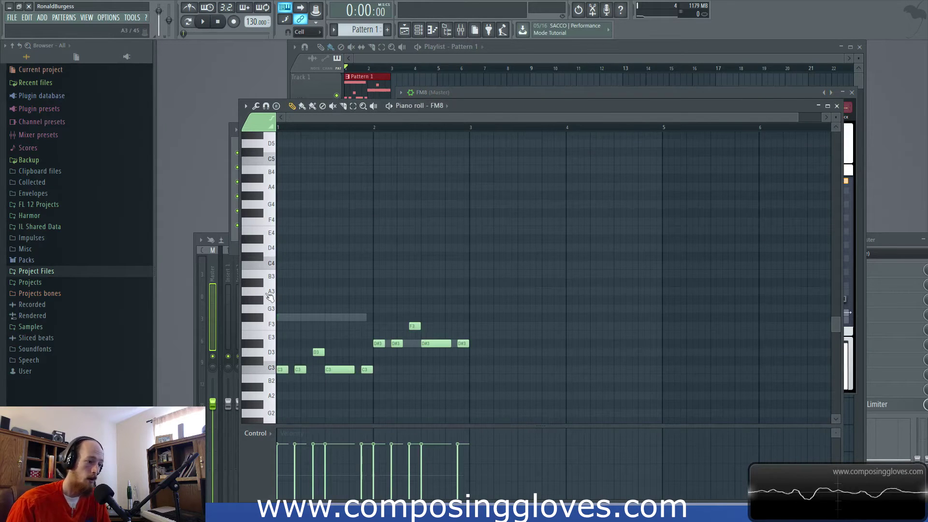
{"action": "left_click_drag", "start_coordinate": [272, 288], "coordinate": [289, 399]}
{"action": "key", "text": "Up"}
{"action": "key", "text": "Up"}
{"action": "key", "text": "Up"}
{"action": "key", "text": "Up"}
{"action": "key", "text": "Up"}
{"action": "key", "text": "Up"}
{"action": "left_click_drag", "start_coordinate": [274, 316], "coordinate": [274, 259]}
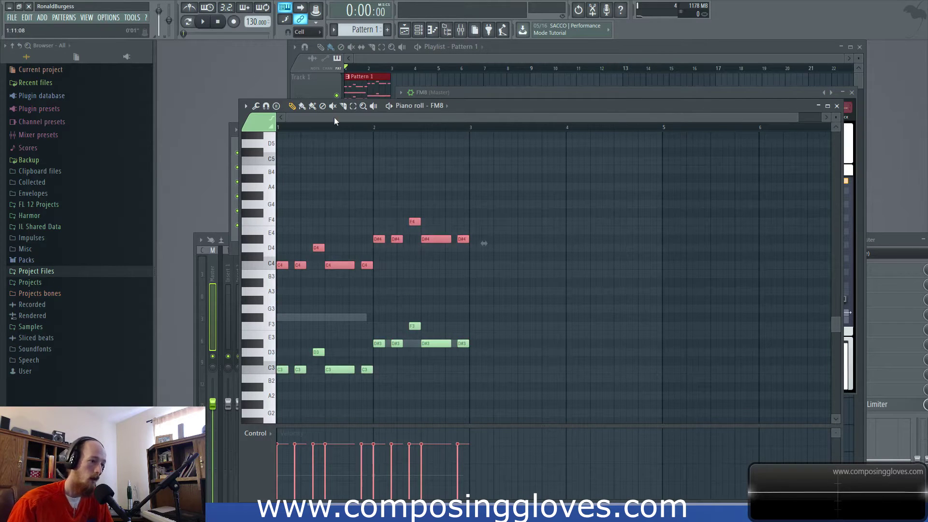
- Lower the velocities of the octave-higher FM8 notes to about 30% and play the pattern to compare the sound
{"action": "key", "text": "space"}
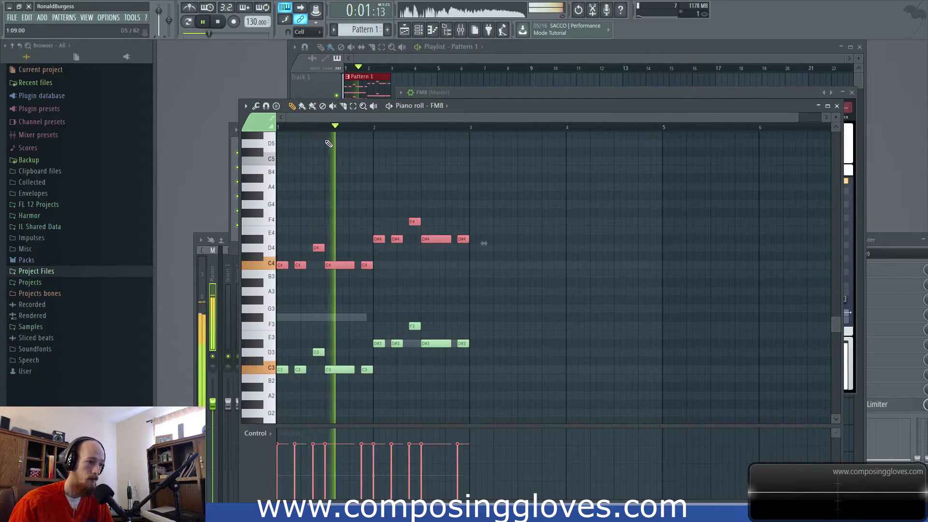
{"action": "key", "text": "space"}
{"action": "left_click_drag", "start_coordinate": [264, 187], "coordinate": [264, 271]}
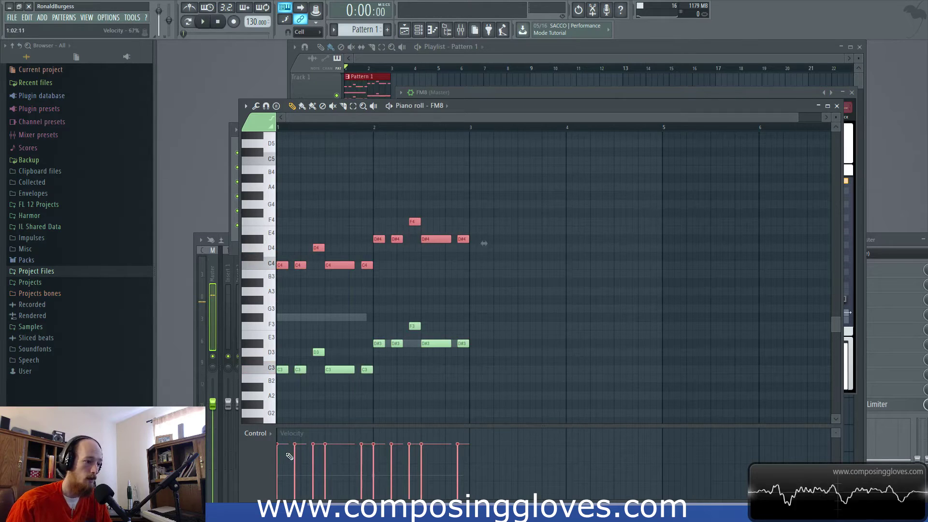
{"action": "mouse_move", "coordinate": [279, 474]}
{"action": "left_mouse_down"}
{"action": "mouse_move", "coordinate": [458, 481]}
{"action": "mouse_move", "coordinate": [298, 479]}
{"action": "mouse_move", "coordinate": [392, 480]}
{"action": "left_mouse_up"}
{"action": "key", "text": "space"}
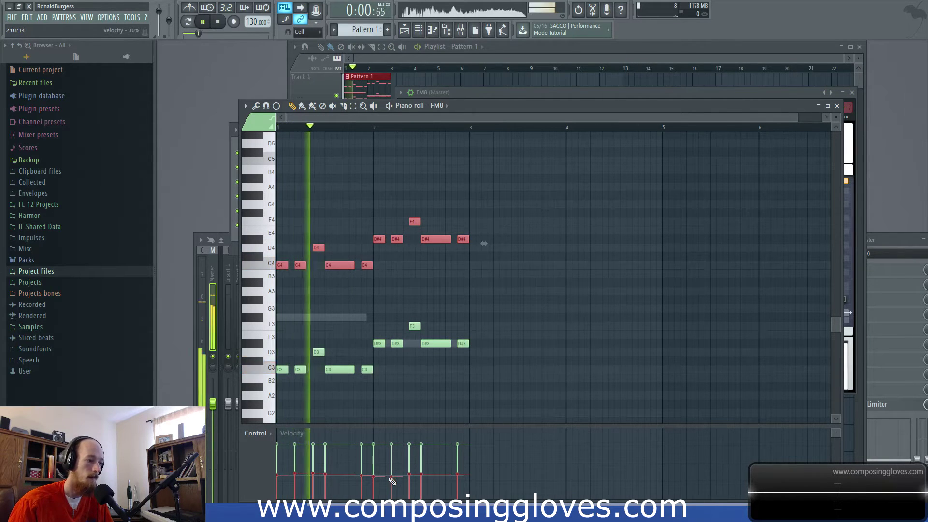
{"action": "key", "text": "space"}
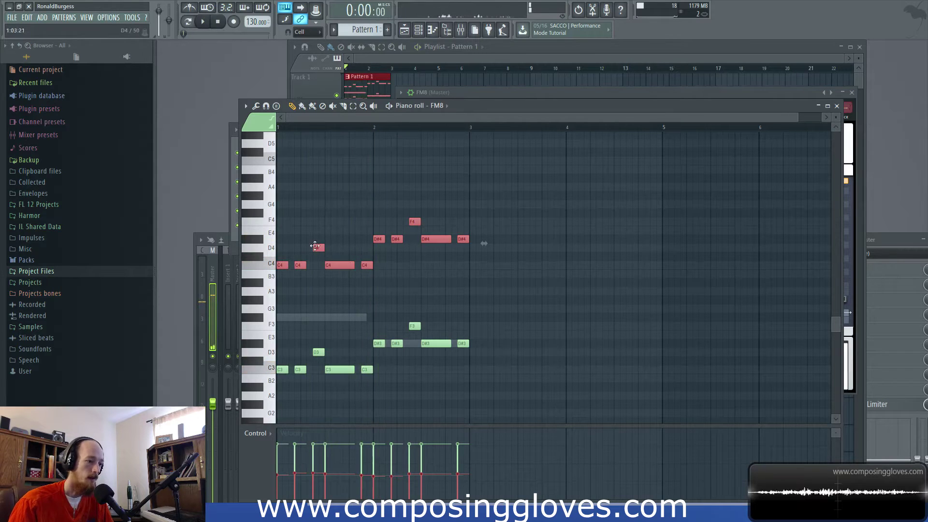
- Delete the octave-higher FM8 notes and select all the remaining original notes
{"action": "key", "text": "Delete"}
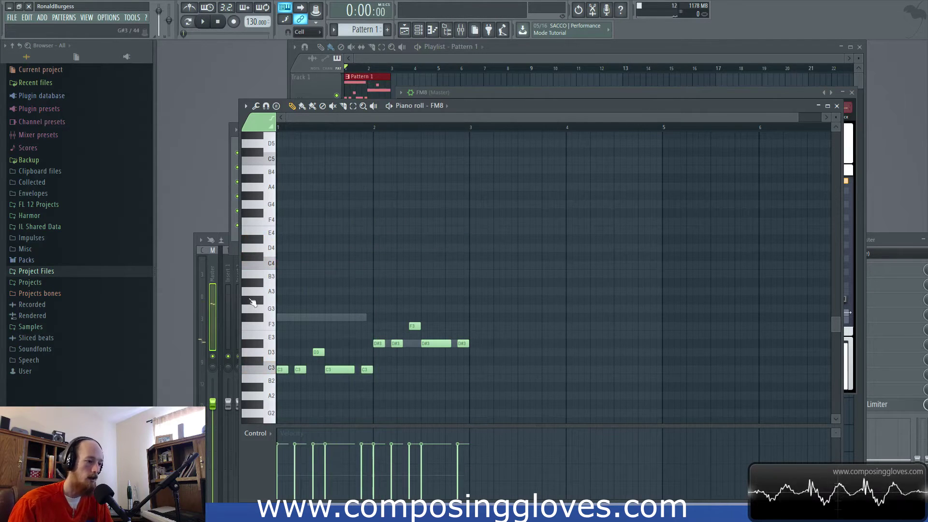
{"action": "key", "text": "ctrl+a"}
- Reopen the FM8 window, place it clear of the channel names, and view the waveforms available for operator F
{"action": "key", "text": "F6"}
{"action": "left_click", "coordinate": [301, 210]}
{"action": "left_click_drag", "start_coordinate": [580, 115], "coordinate": [561, 99]}
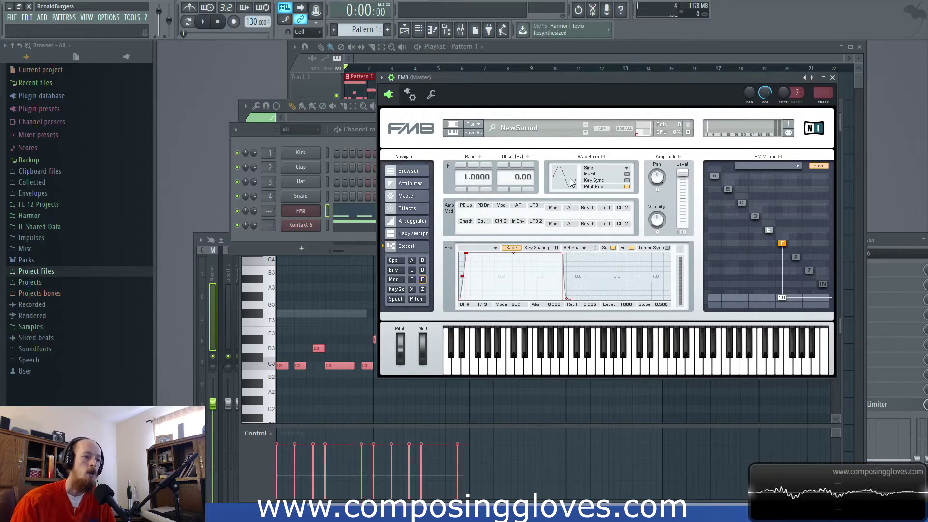
{"action": "left_click", "coordinate": [599, 169]}
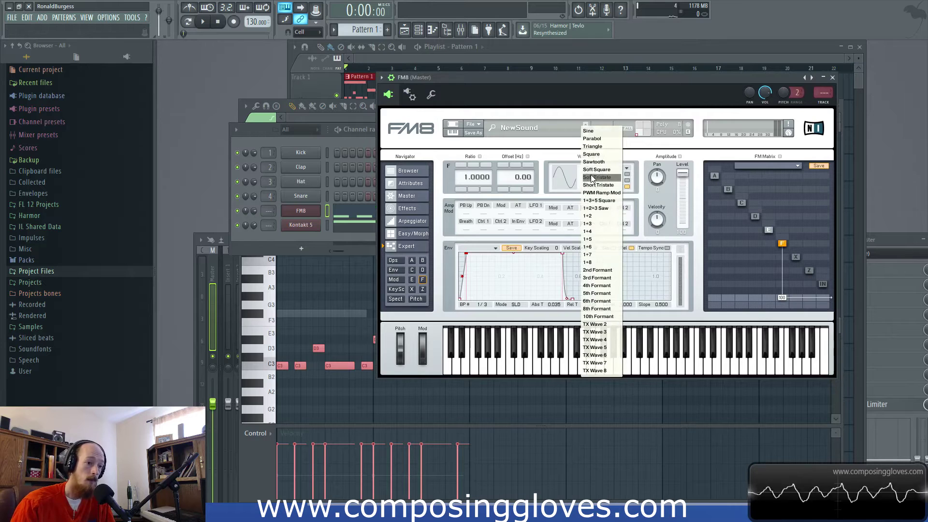
{"action": "key", "text": "Escape"}
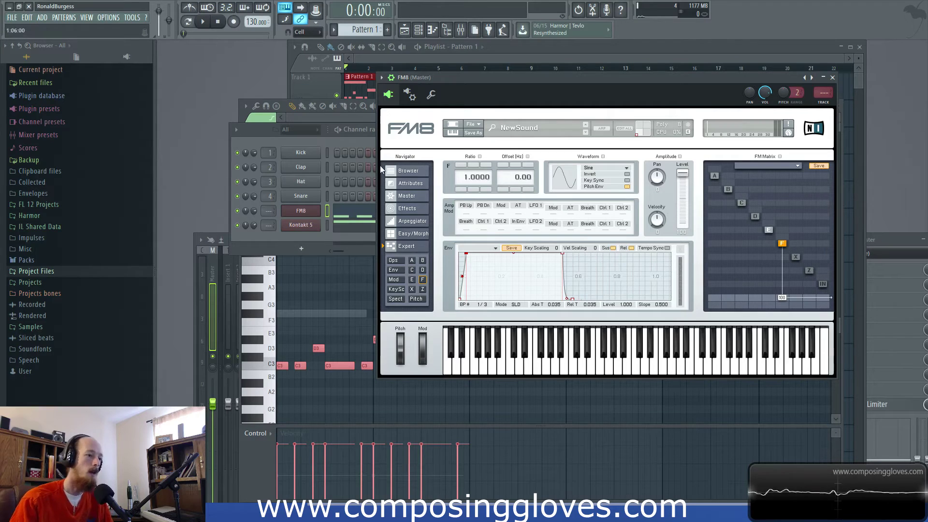
- Add a second FM8 instrument as a new channel in the channel rack
{"action": "key", "text": "F6"}
{"action": "right_click", "coordinate": [297, 210]}
{"action": "key", "text": "Escape"}
{"action": "left_click", "coordinate": [301, 248]}
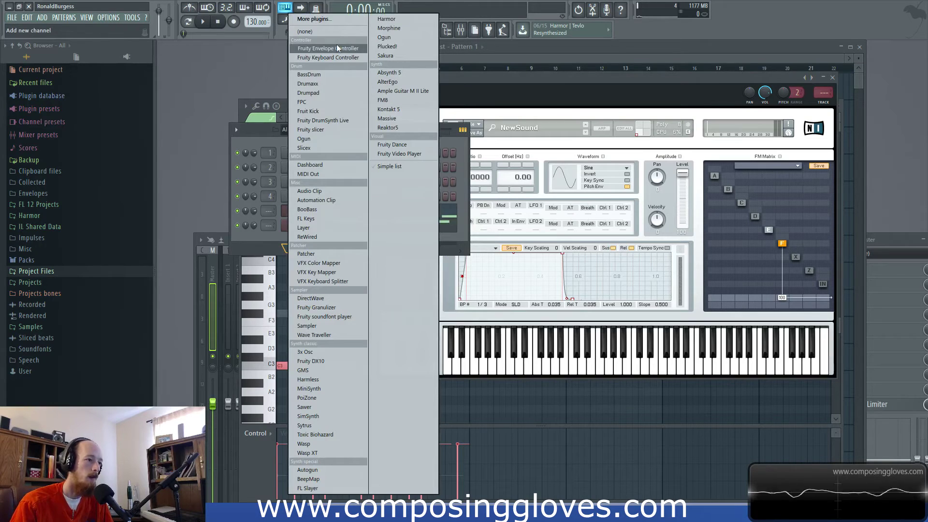
{"action": "left_click", "coordinate": [389, 100]}
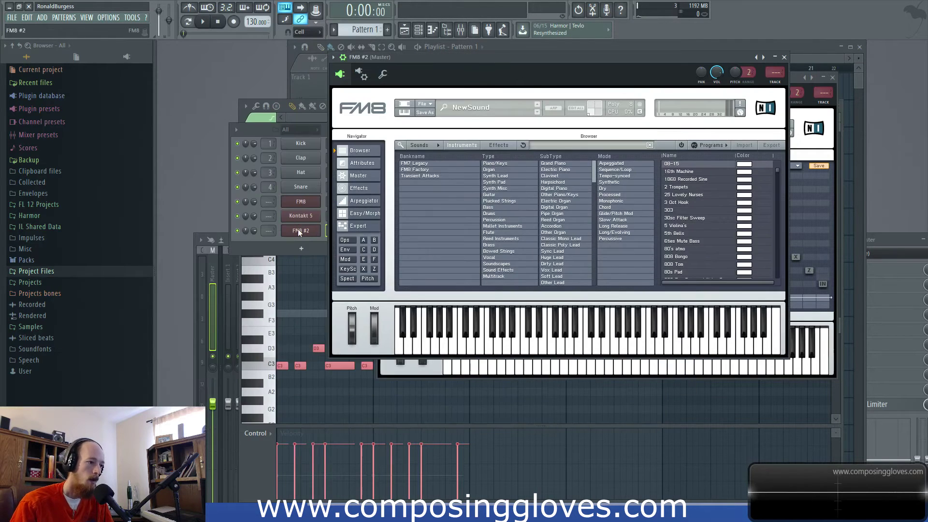
- Paste the copied notes into the FM8 #2 channel and cut them from the original FM8 channel
{"action": "right_click", "coordinate": [297, 228]}
{"action": "left_click", "coordinate": [430, 250]}
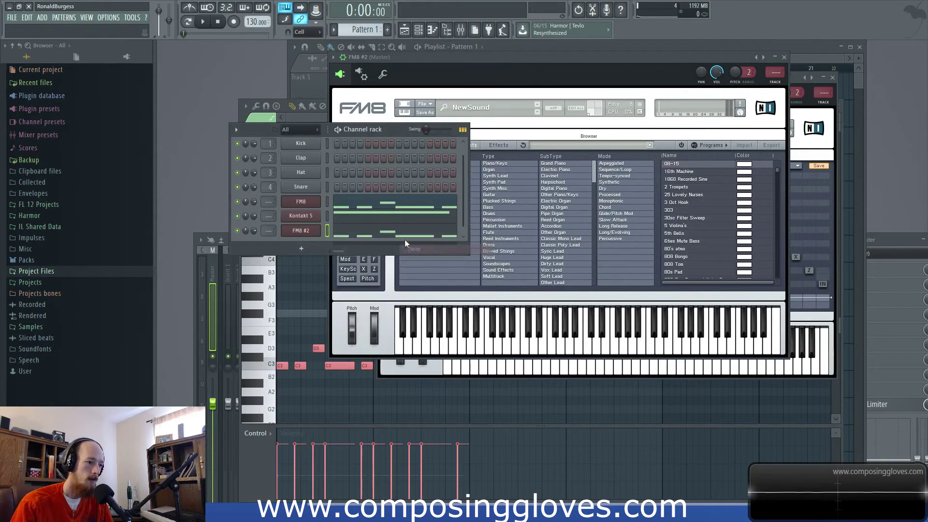
{"action": "right_click", "coordinate": [298, 199]}
{"action": "left_click", "coordinate": [420, 202]}
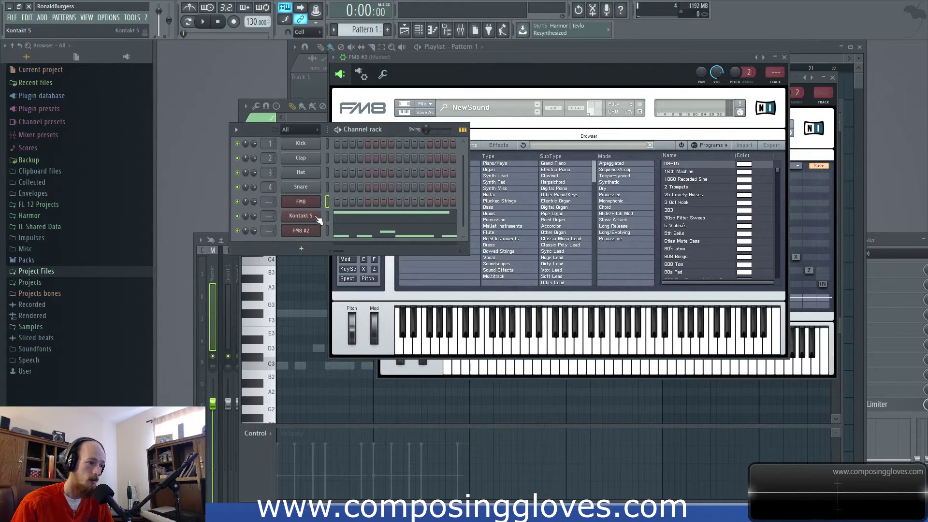
- Mute the Kontakt 5 channel and play the pattern to hear FM8 #2 alone
{"action": "right_click", "coordinate": [294, 215]}
{"action": "left_click", "coordinate": [237, 216]}
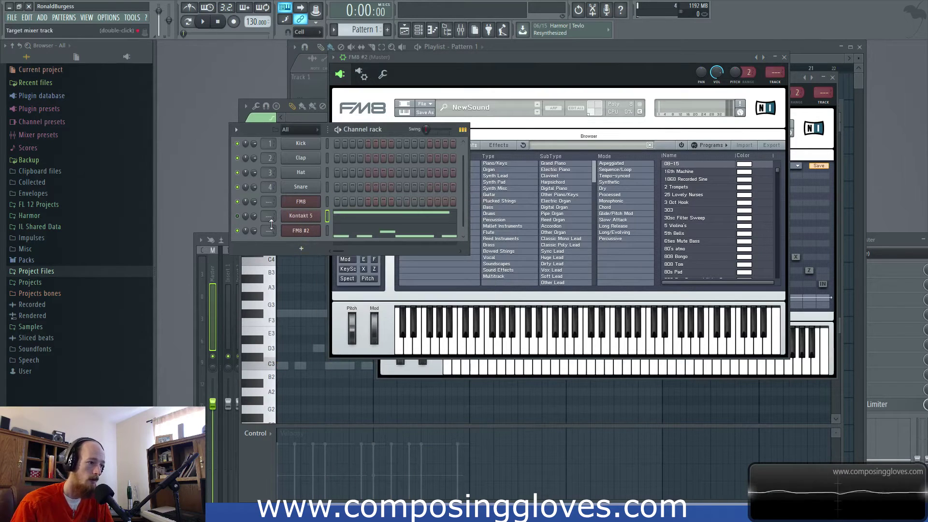
{"action": "key", "text": "space"}
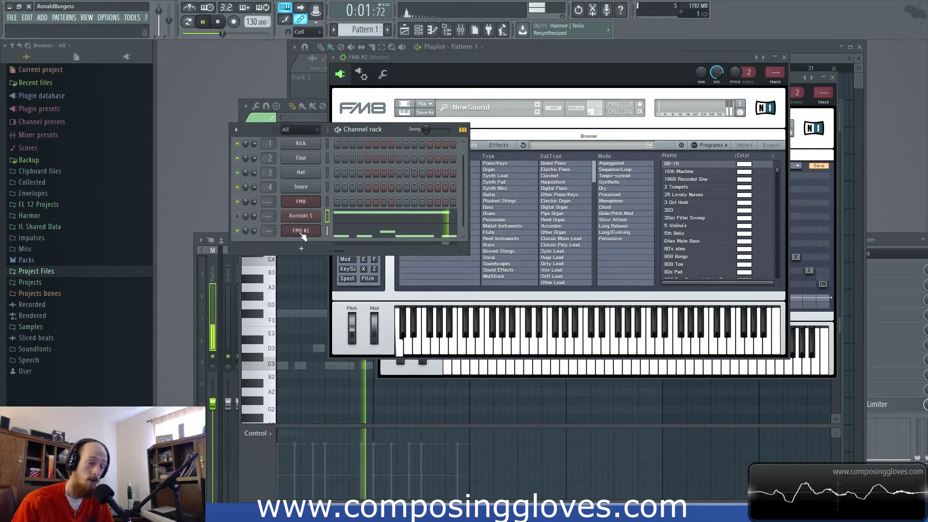
{"action": "key", "text": "space"}
- Show the operator overview in FM8 #2, check operator F's output in the FM matrix, and open operator F's settings
{"action": "left_click", "coordinate": [369, 255]}
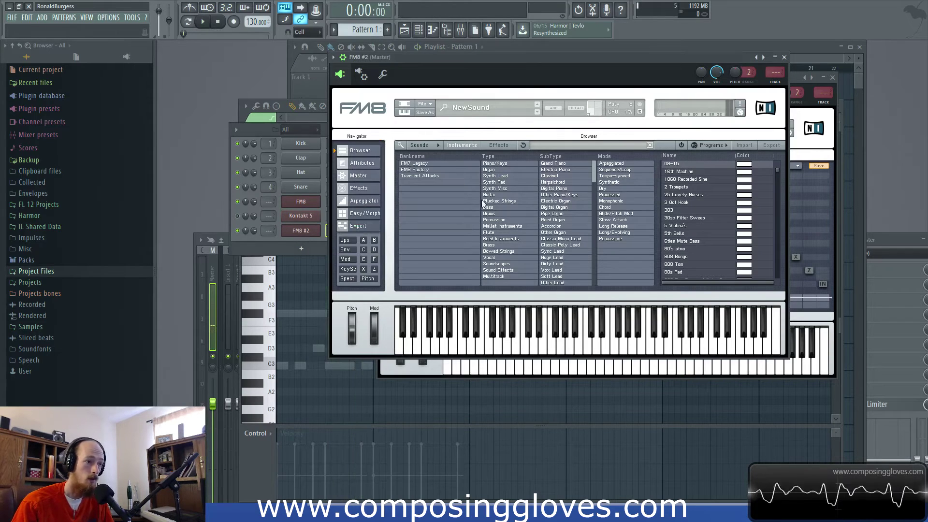
{"action": "left_click", "coordinate": [347, 240]}
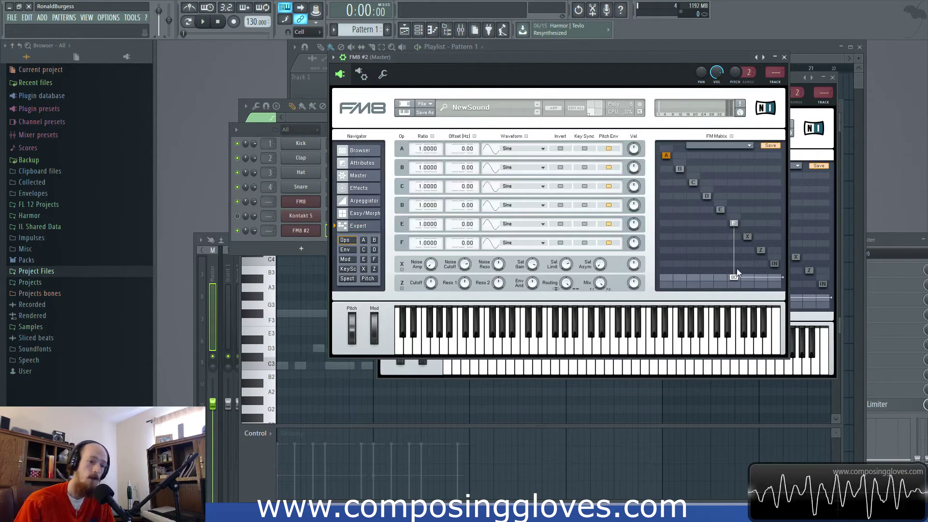
{"action": "left_click_drag", "start_coordinate": [733, 276], "coordinate": [733, 184]}
{"action": "left_click", "coordinate": [734, 224]}
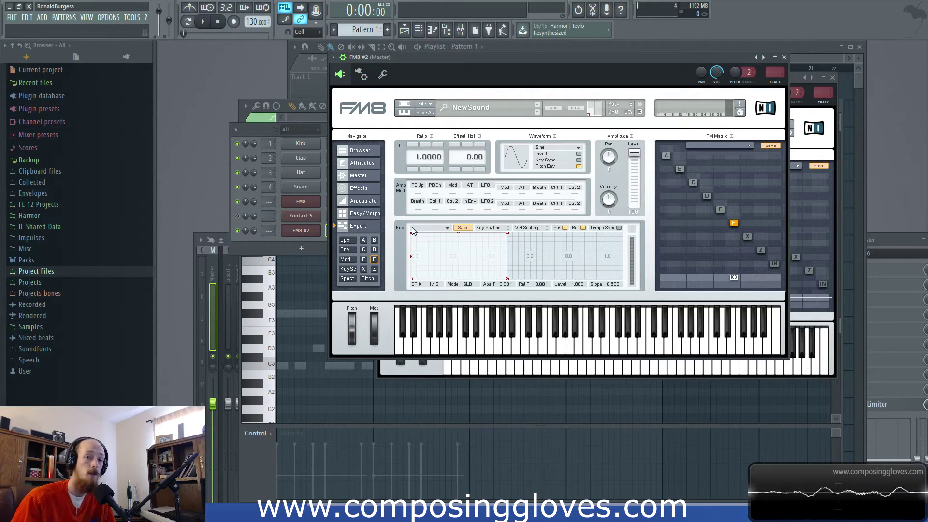
- Shape operator F's envelope with an attack time of about 0.048 and a release time of about 0.108, auditioning the pattern
{"action": "left_click_drag", "start_coordinate": [414, 233], "coordinate": [418, 234]}
{"action": "left_click_drag", "start_coordinate": [513, 279], "coordinate": [522, 284]}
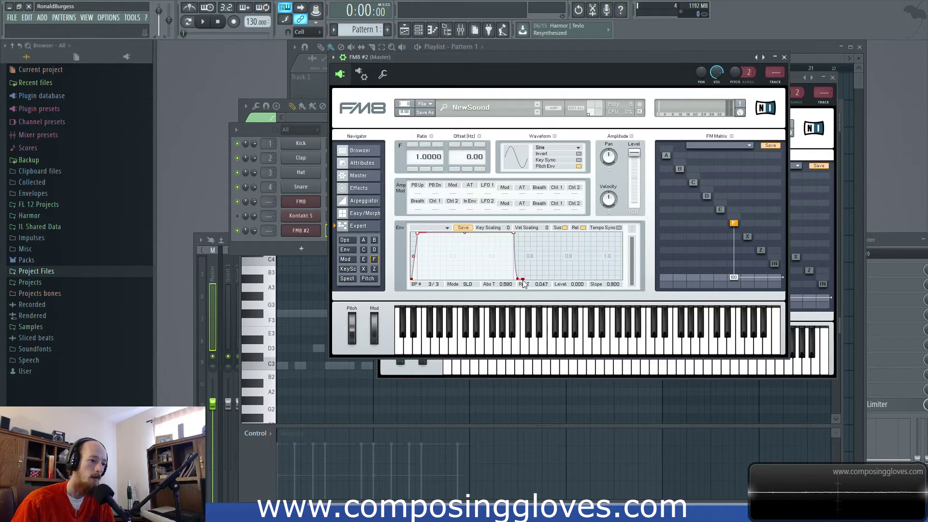
{"action": "left_click_drag", "start_coordinate": [417, 234], "coordinate": [420, 234]}
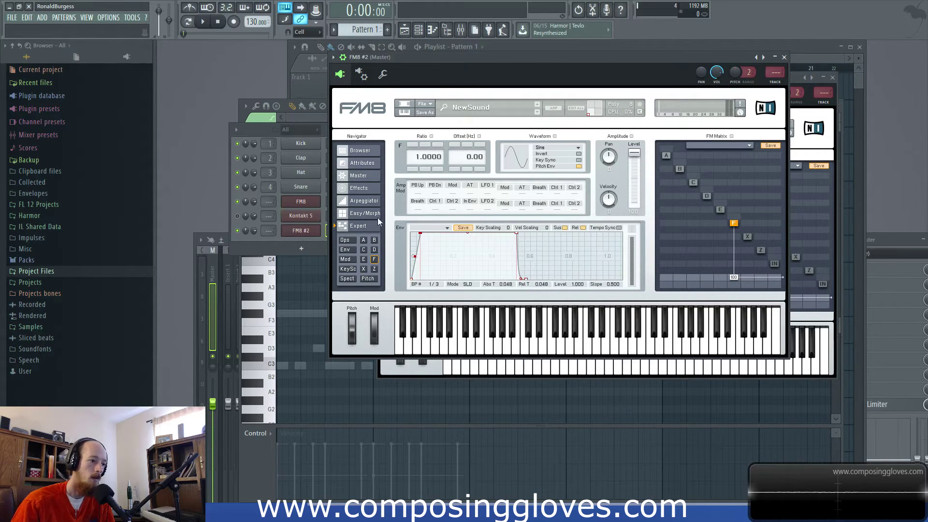
{"action": "key", "text": "space"}
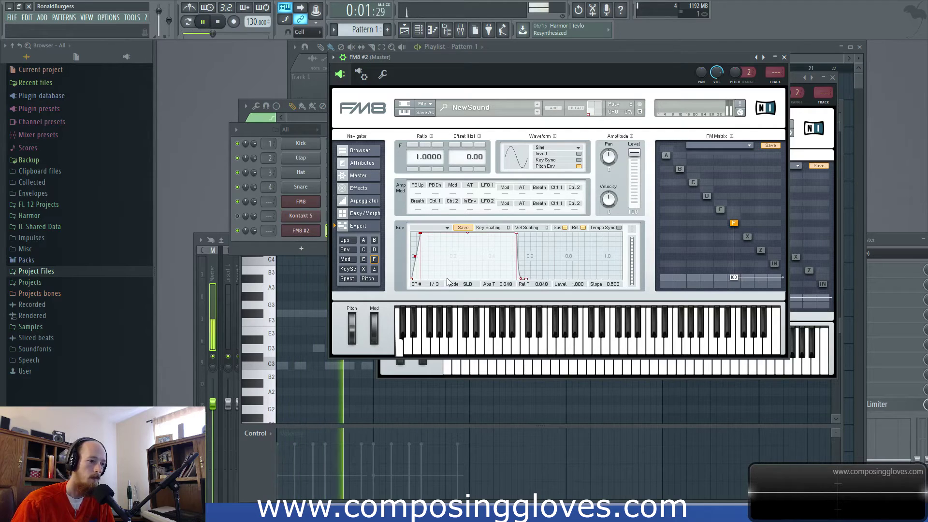
{"action": "left_click_drag", "start_coordinate": [527, 279], "coordinate": [539, 285]}
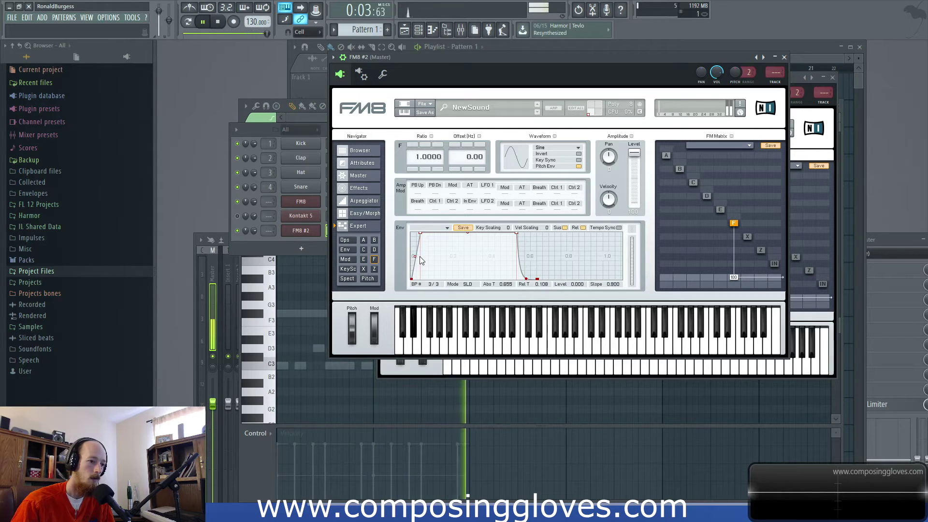
{"action": "left_click", "coordinate": [207, 23]}
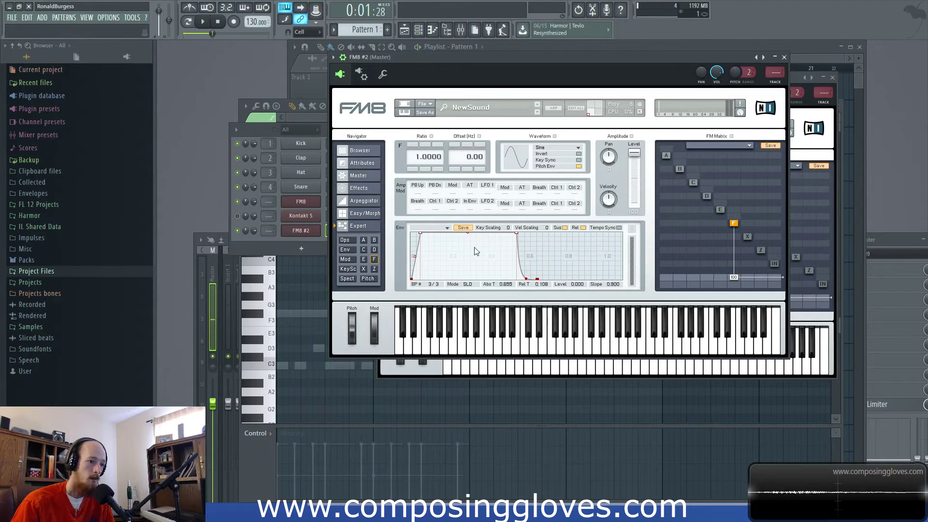
- Examine operator F's envelope curve at different time scales, and reopen the FM8 #2 window
{"action": "scroll", "coordinate": [529, 257], "scroll_direction": "down", "scroll_amount": 2}
{"action": "scroll", "coordinate": [483, 256], "scroll_direction": "up", "scroll_amount": 5}
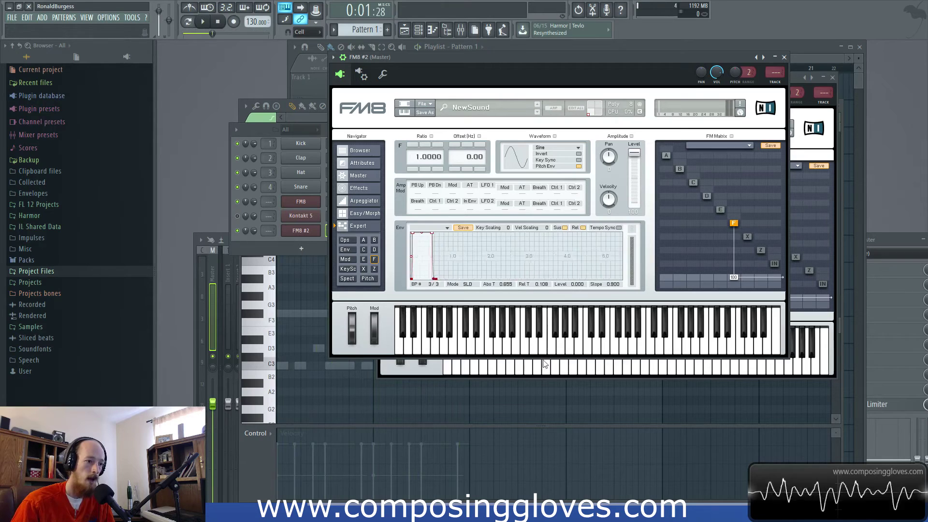
{"action": "scroll", "coordinate": [466, 254], "scroll_direction": "down", "scroll_amount": 3}
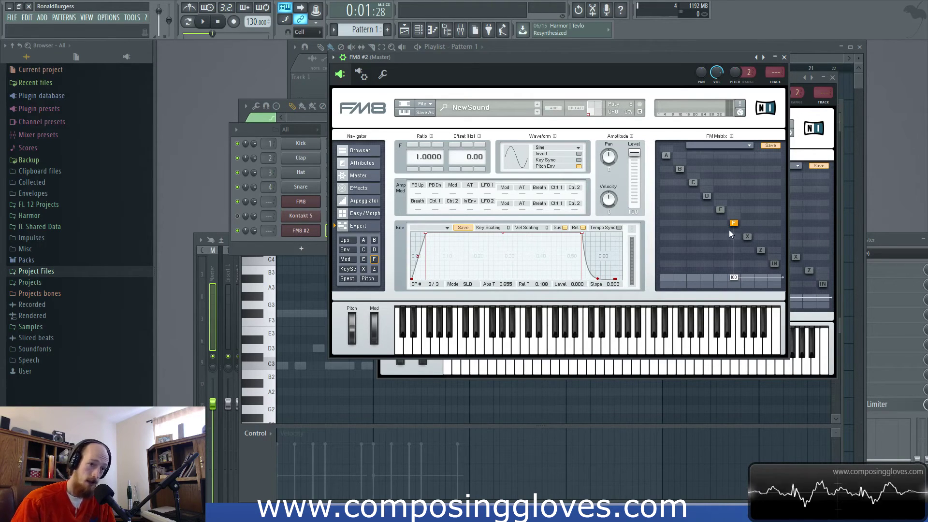
{"action": "left_click_drag", "start_coordinate": [595, 272], "coordinate": [596, 313]}
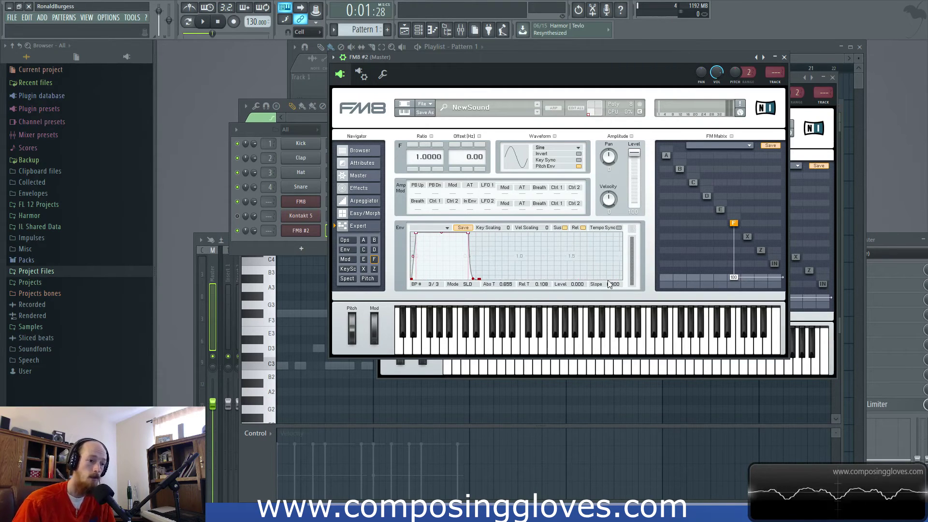
{"action": "left_click_drag", "start_coordinate": [592, 257], "coordinate": [593, 277]}
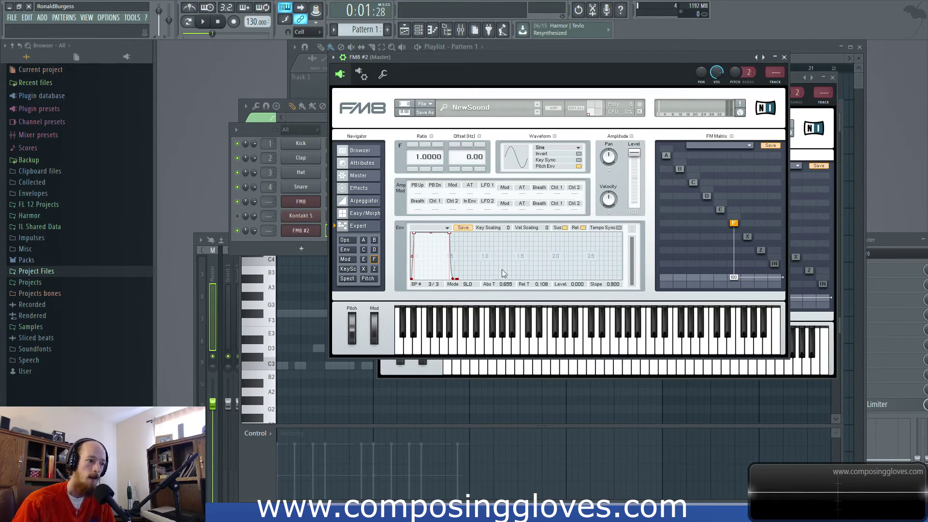
{"action": "left_click_drag", "start_coordinate": [500, 254], "coordinate": [501, 265]}
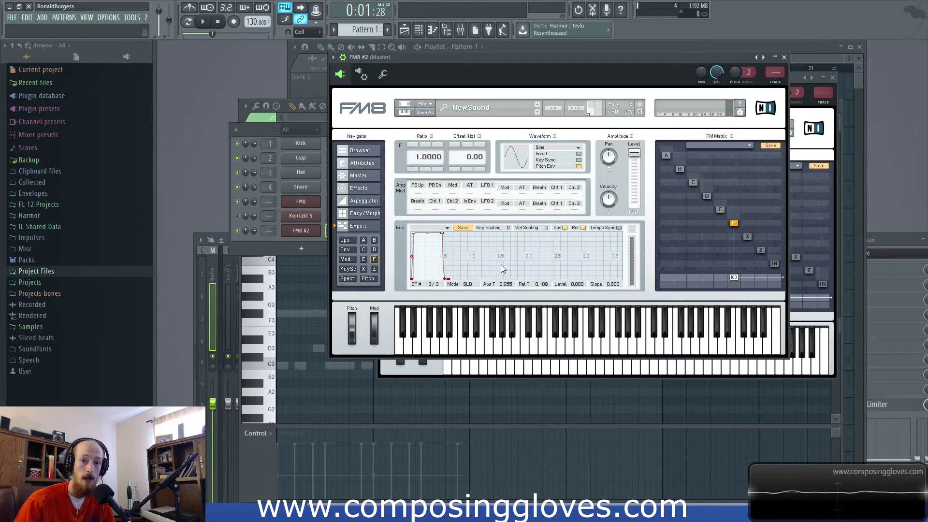
{"action": "left_click_drag", "start_coordinate": [501, 265], "coordinate": [669, 264]}
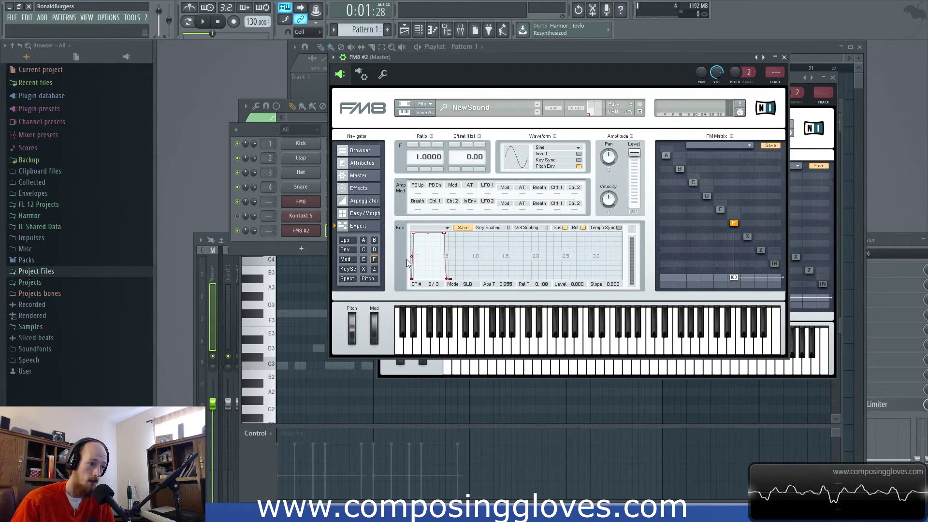
{"action": "left_click_drag", "start_coordinate": [439, 256], "coordinate": [561, 281]}
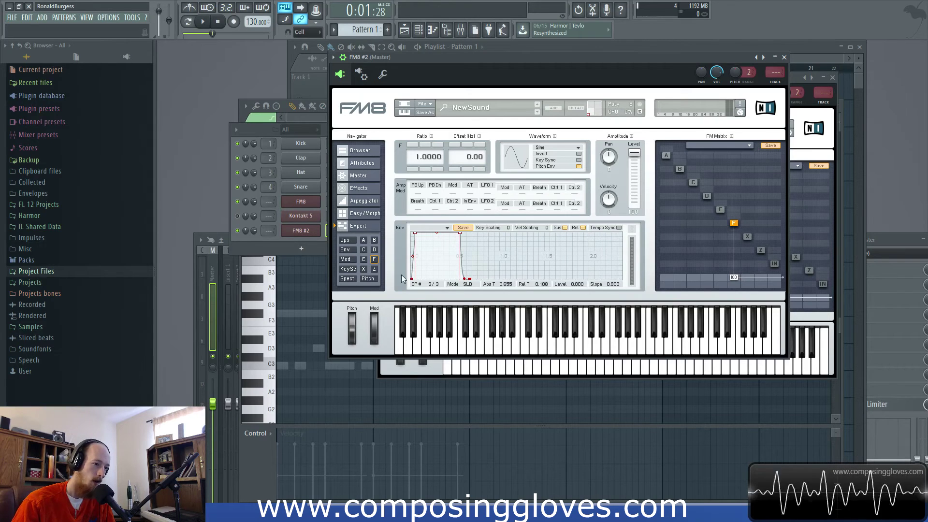
{"action": "left_click_drag", "start_coordinate": [503, 260], "coordinate": [607, 310]}
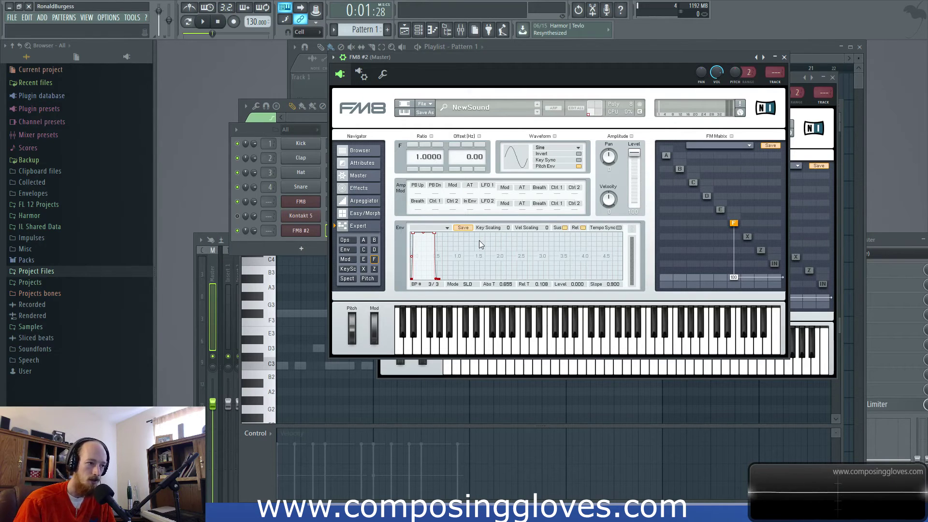
{"action": "scroll", "coordinate": [483, 260], "scroll_direction": "down", "scroll_amount": 1}
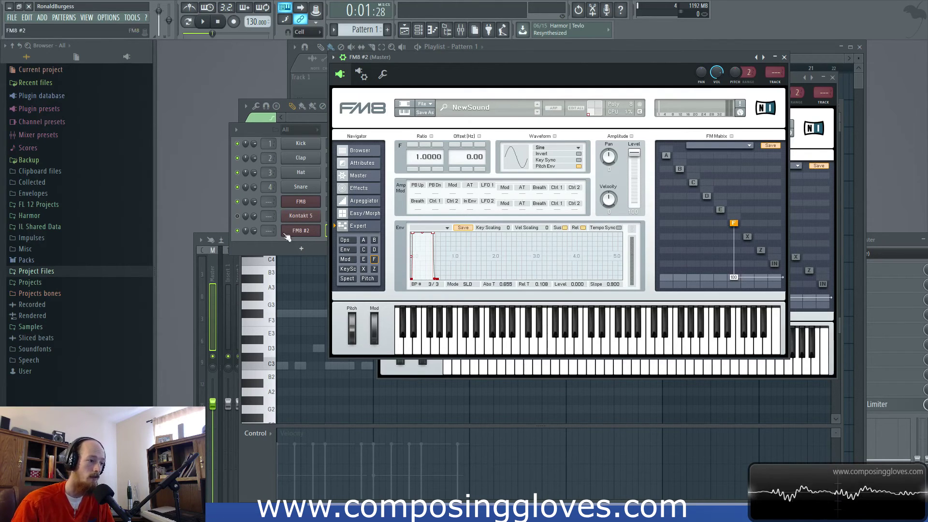
{"action": "left_click", "coordinate": [304, 233]}
{"action": "left_click", "coordinate": [305, 233]}
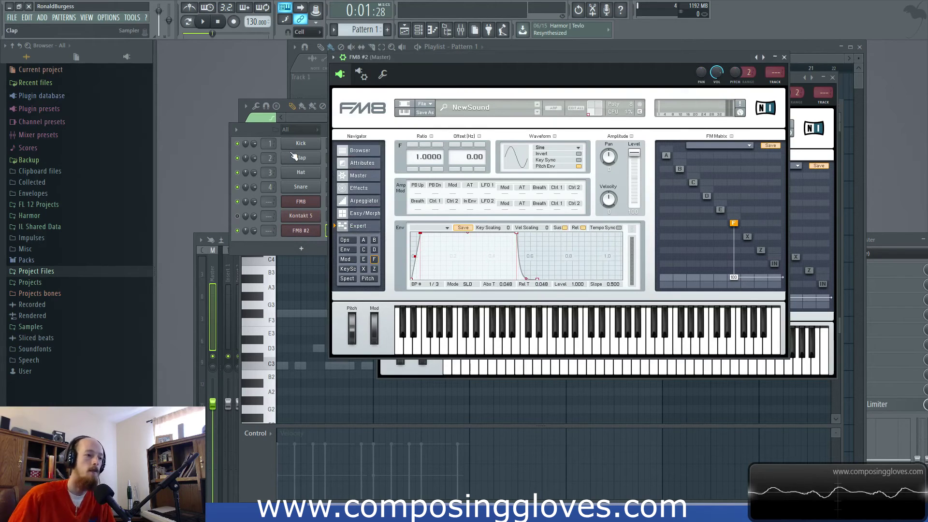
- Bring the playlist to the front and show the channel rack over it
{"action": "left_click", "coordinate": [257, 132]}
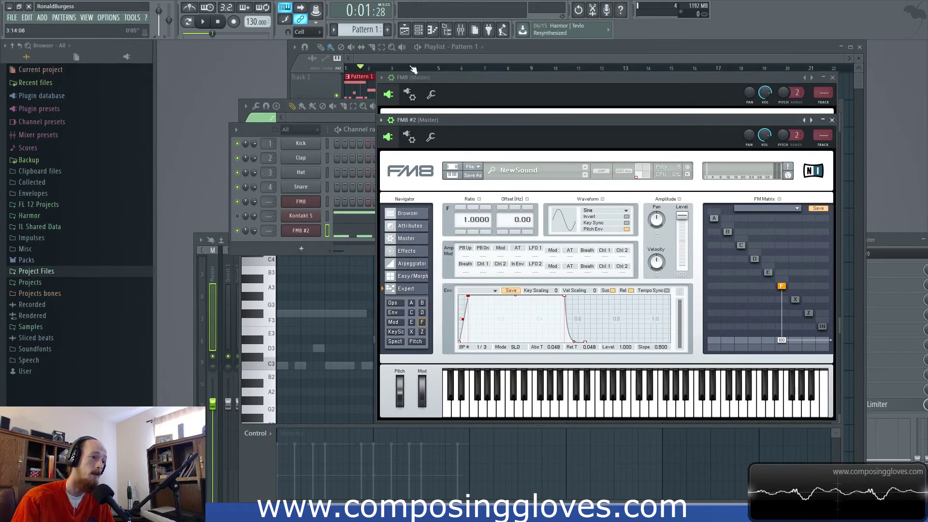
{"action": "left_click", "coordinate": [404, 59]}
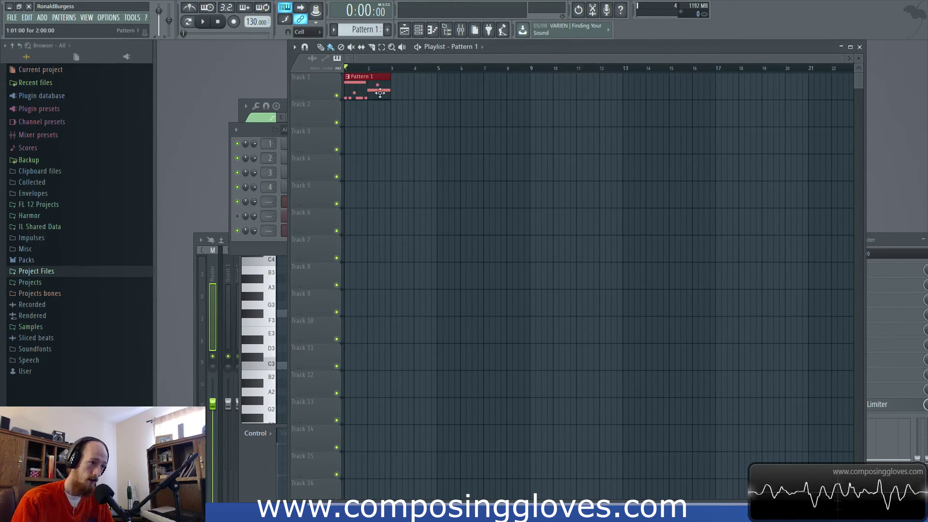
{"action": "left_click", "coordinate": [244, 210]}
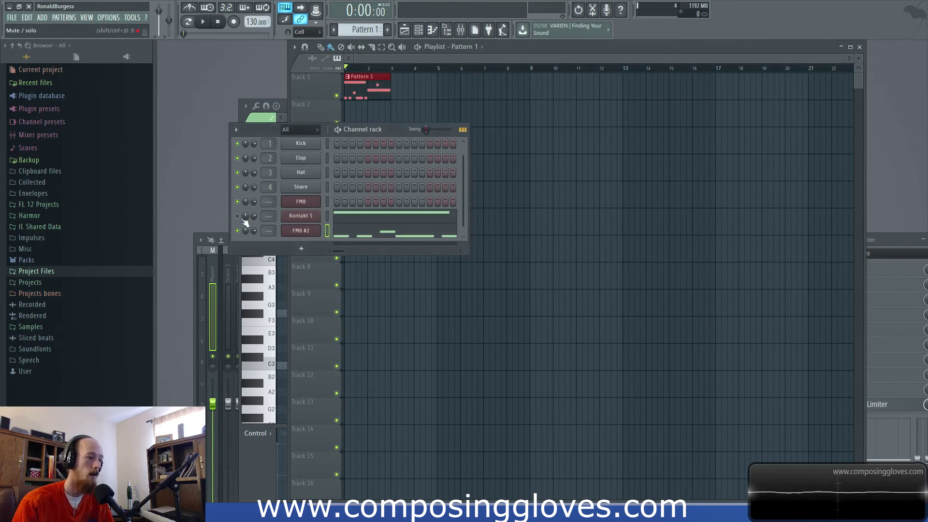
- Unmute the Kontakt 5 channel, audition the pattern together with FM8 #2, and stop playback with the channel rack still showing
{"action": "key", "text": "space"}
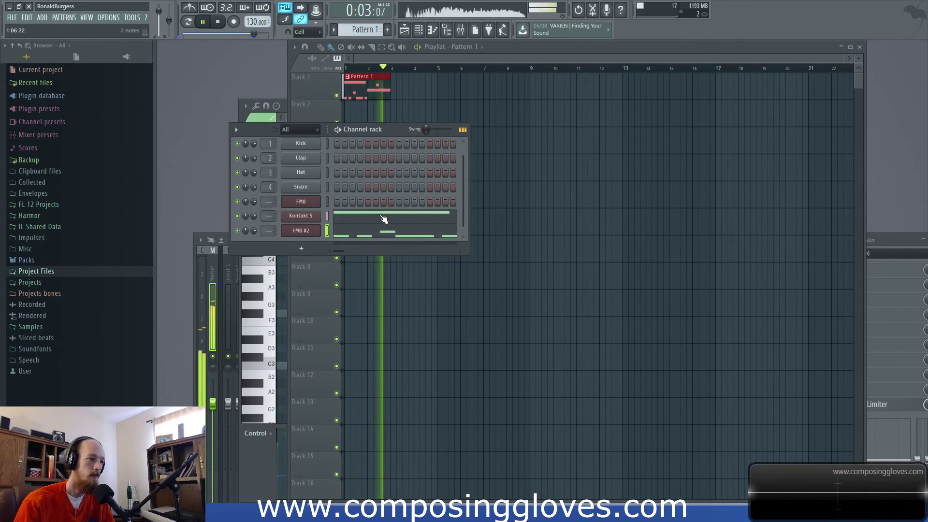
{"action": "key", "text": "space"}
{"action": "left_click", "coordinate": [356, 94]}
{"action": "key", "text": "F6"}
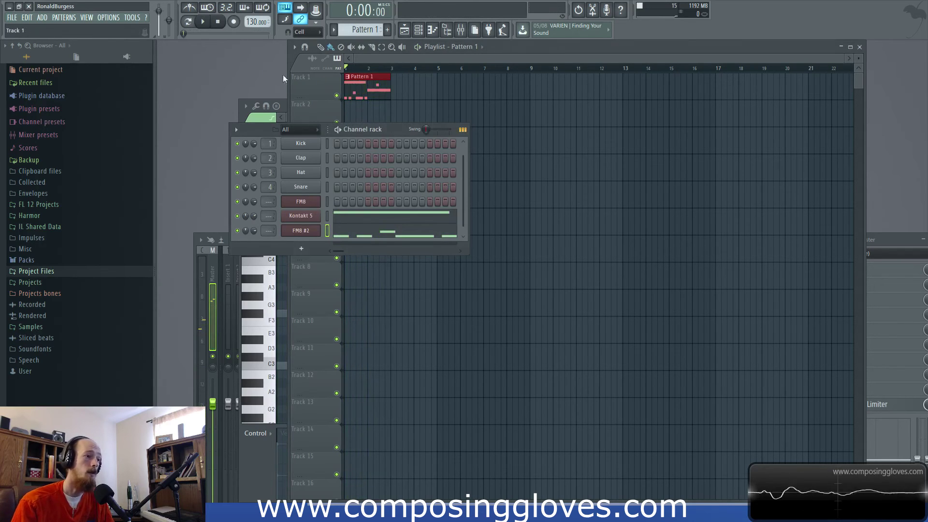
{"action": "left_click", "coordinate": [350, 59]}
{"action": "key", "text": "F6"}
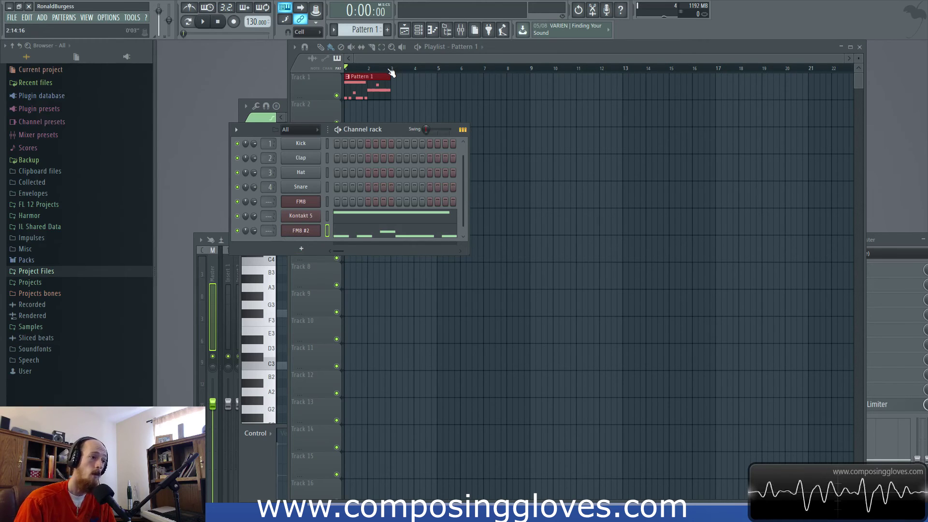
- Bring the playlist in front of the channel rack and examine the Pattern 1 clip on Track 1 at different zoom levels
{"action": "left_click", "coordinate": [369, 69]}
{"action": "key", "text": "space"}
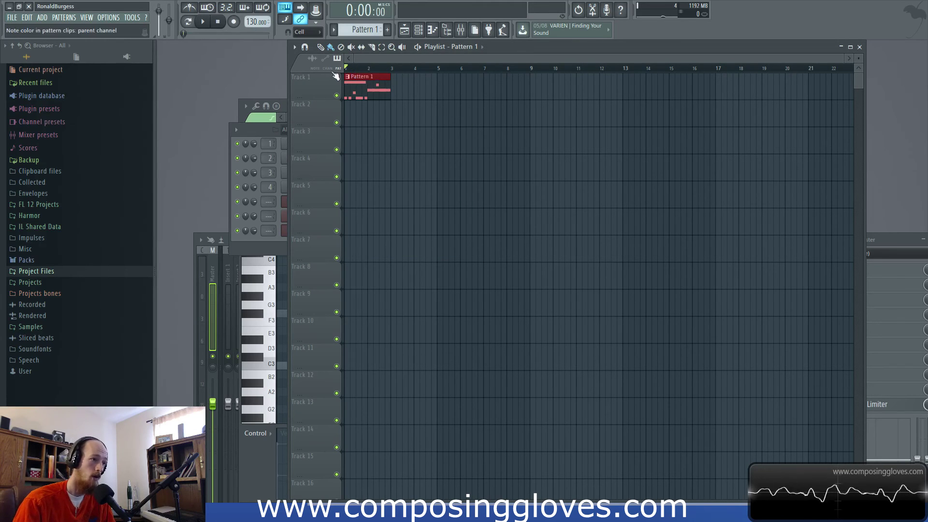
{"action": "scroll", "coordinate": [383, 121], "scroll_direction": "up", "scroll_amount": 3}
{"action": "scroll", "coordinate": [594, 141], "scroll_direction": "left", "scroll_amount": 3}
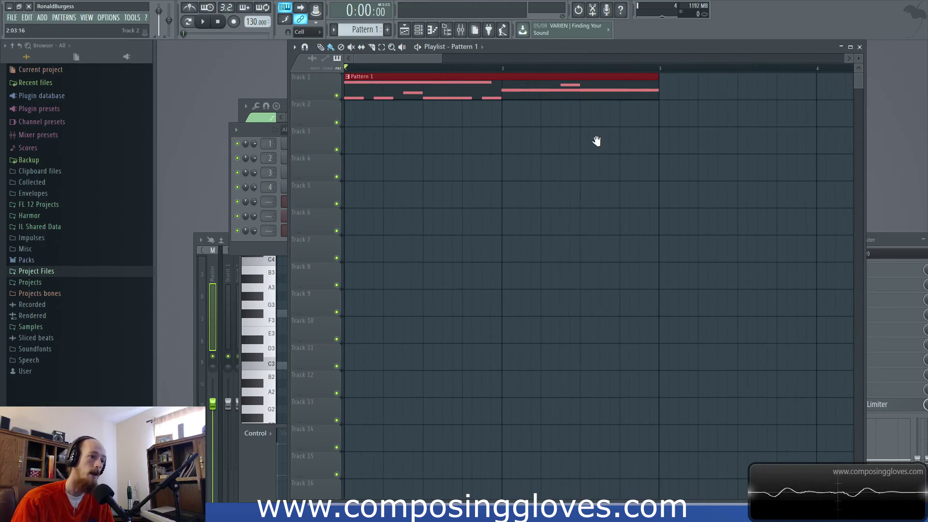
{"action": "scroll", "coordinate": [436, 143], "scroll_direction": "down", "scroll_amount": 3}
{"action": "scroll", "coordinate": [410, 137], "scroll_direction": "down", "scroll_amount": 2}
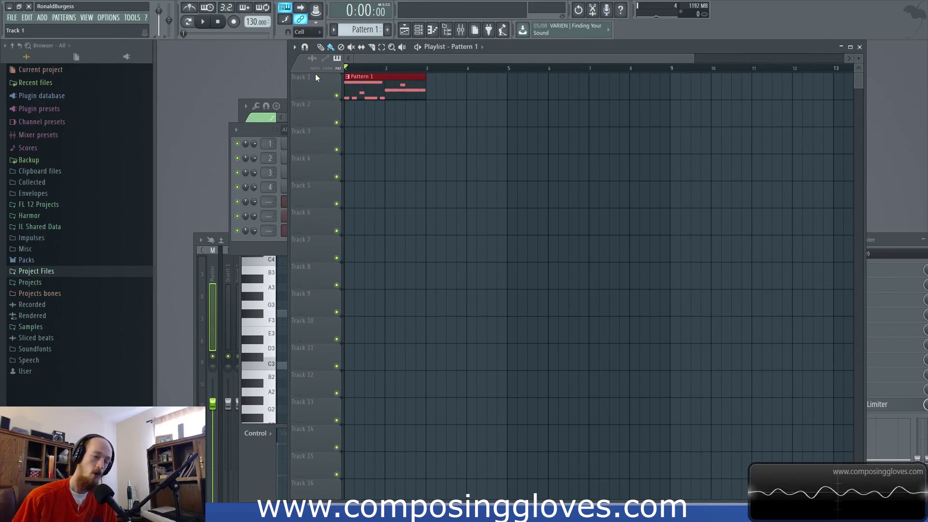
{"action": "left_click", "coordinate": [263, 129]}
{"action": "left_click", "coordinate": [440, 59]}
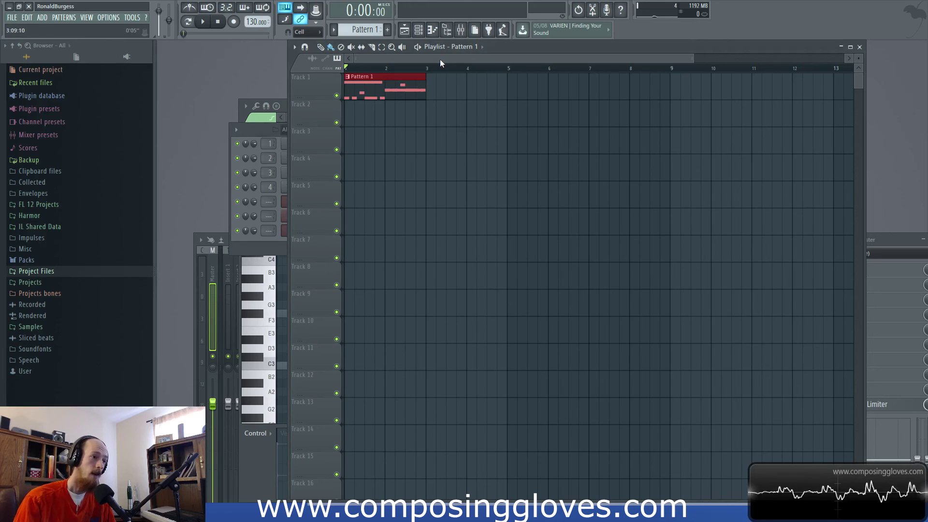